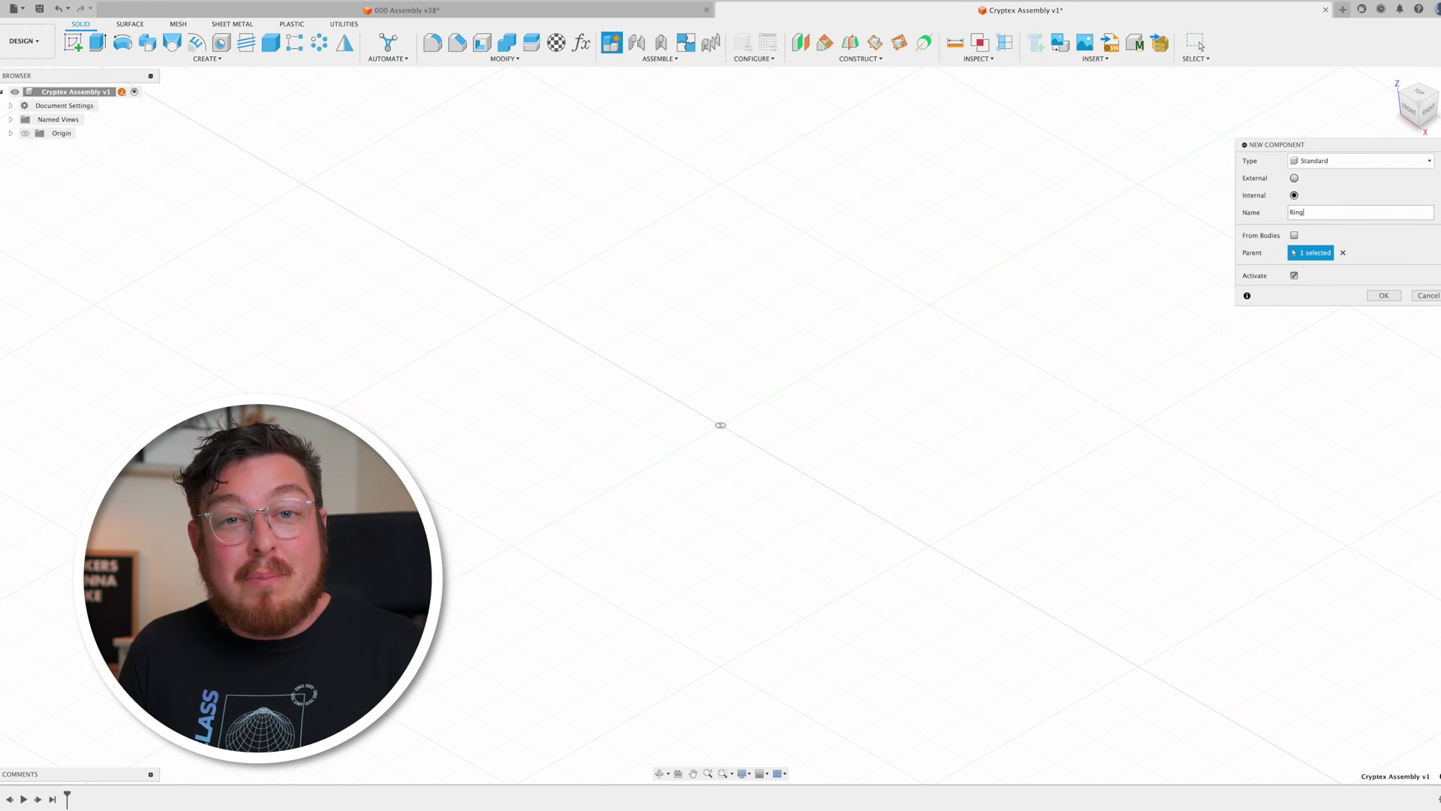
Confirm the Ring Subassembly component and start a new component to be named Letter Ring A-M.
key("Return")
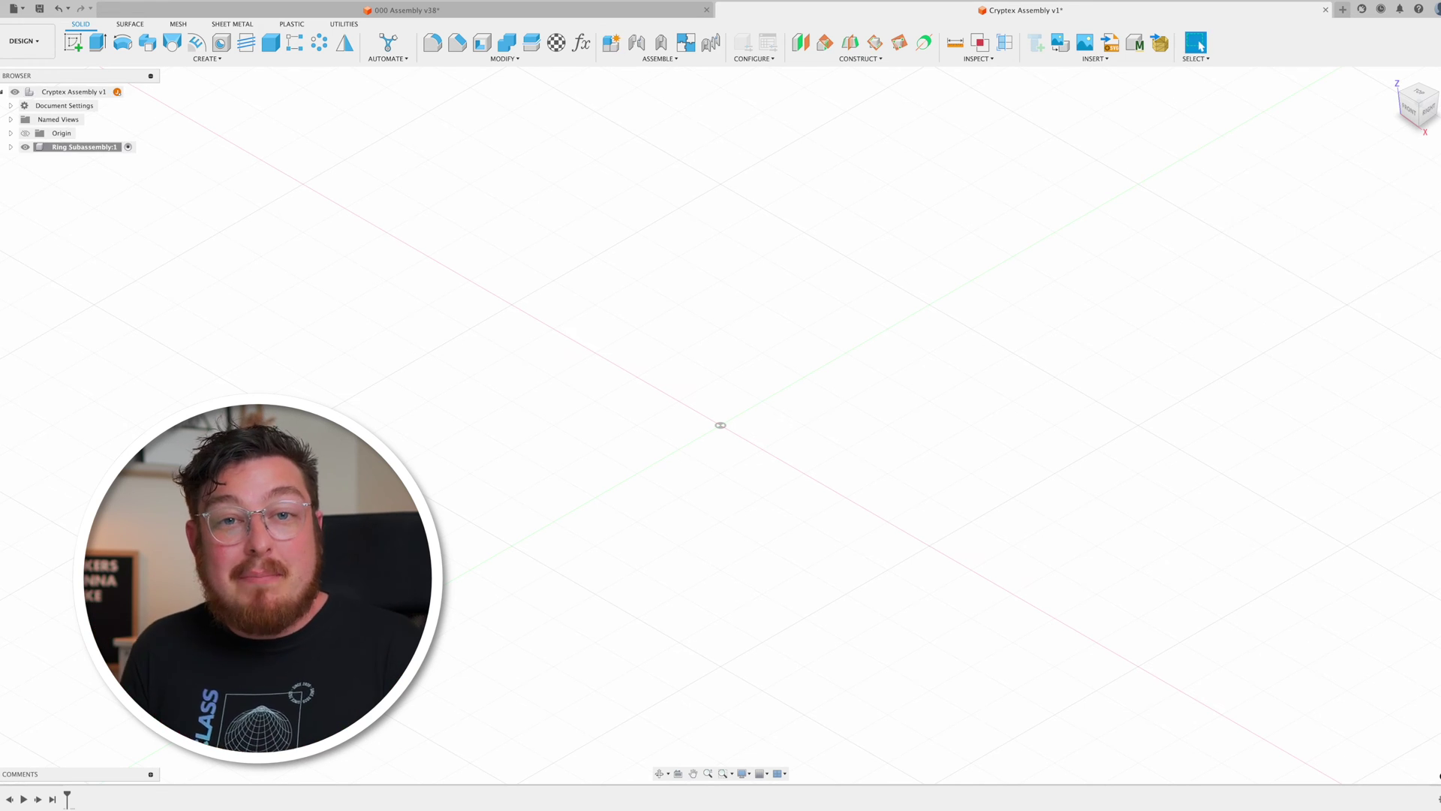
left_click(612, 42)
double_click(1357, 212)
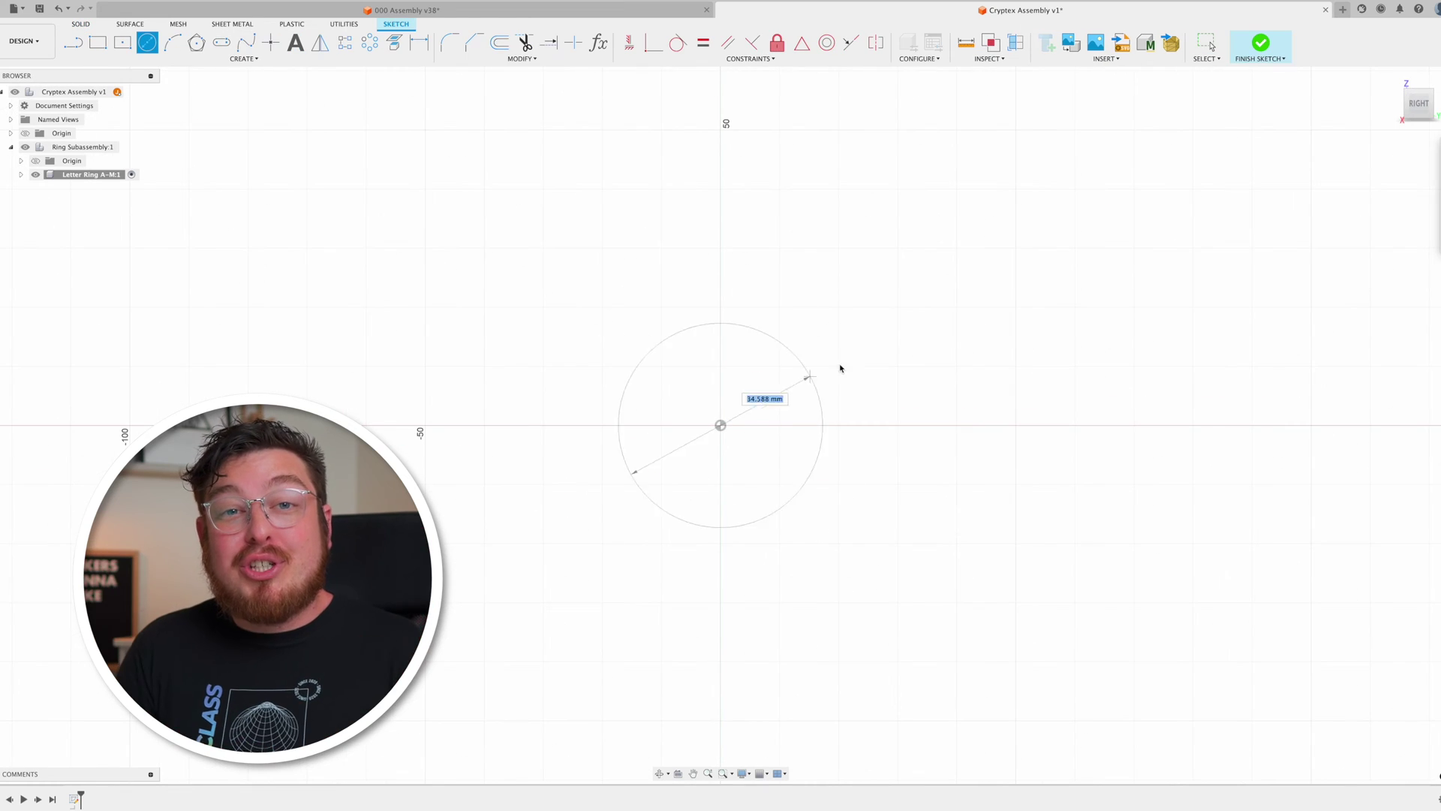
Sketch an 80 mm circle at the origin and begin the bump's line from the arc top.
key("Return")
type("80")
key("Return")
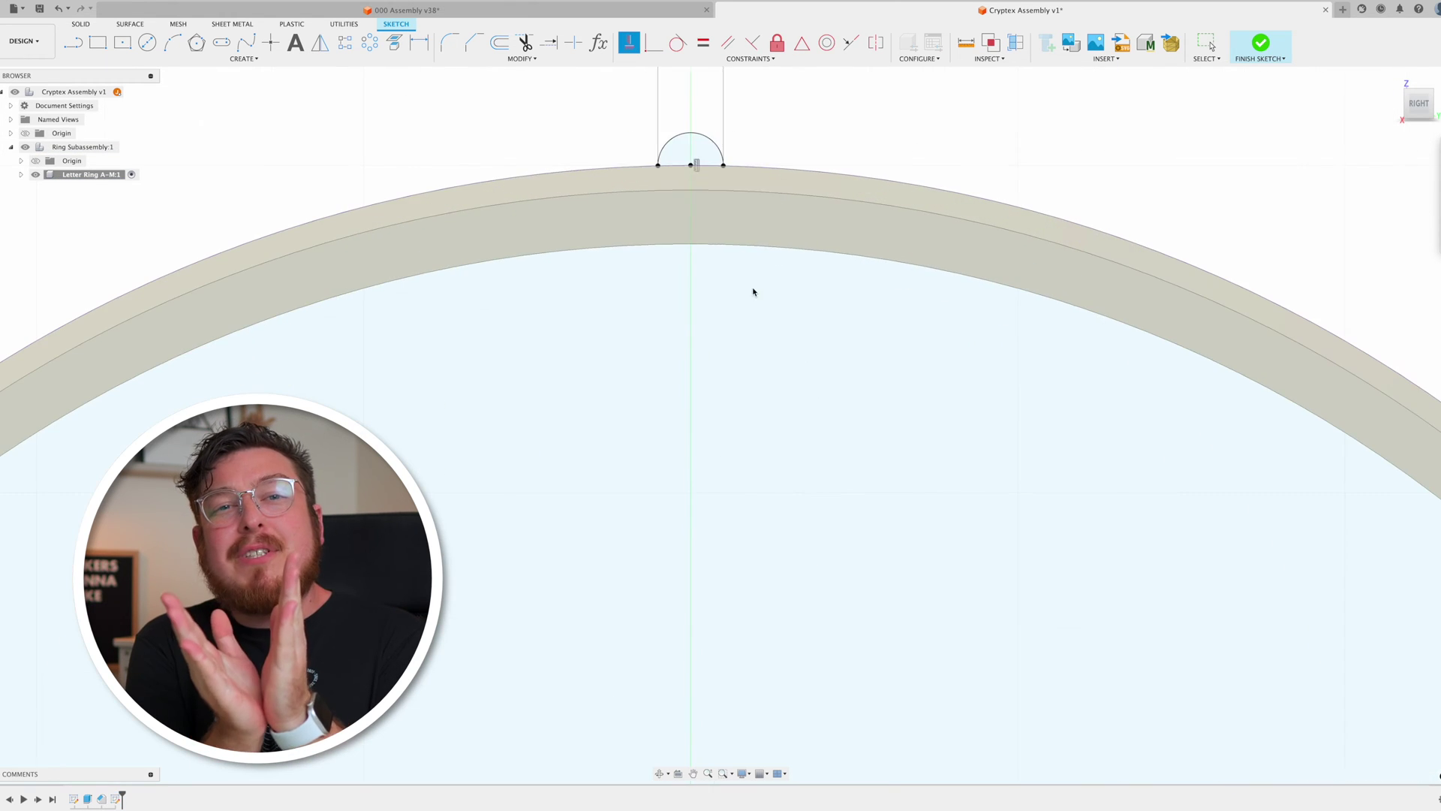
left_click(671, 157)
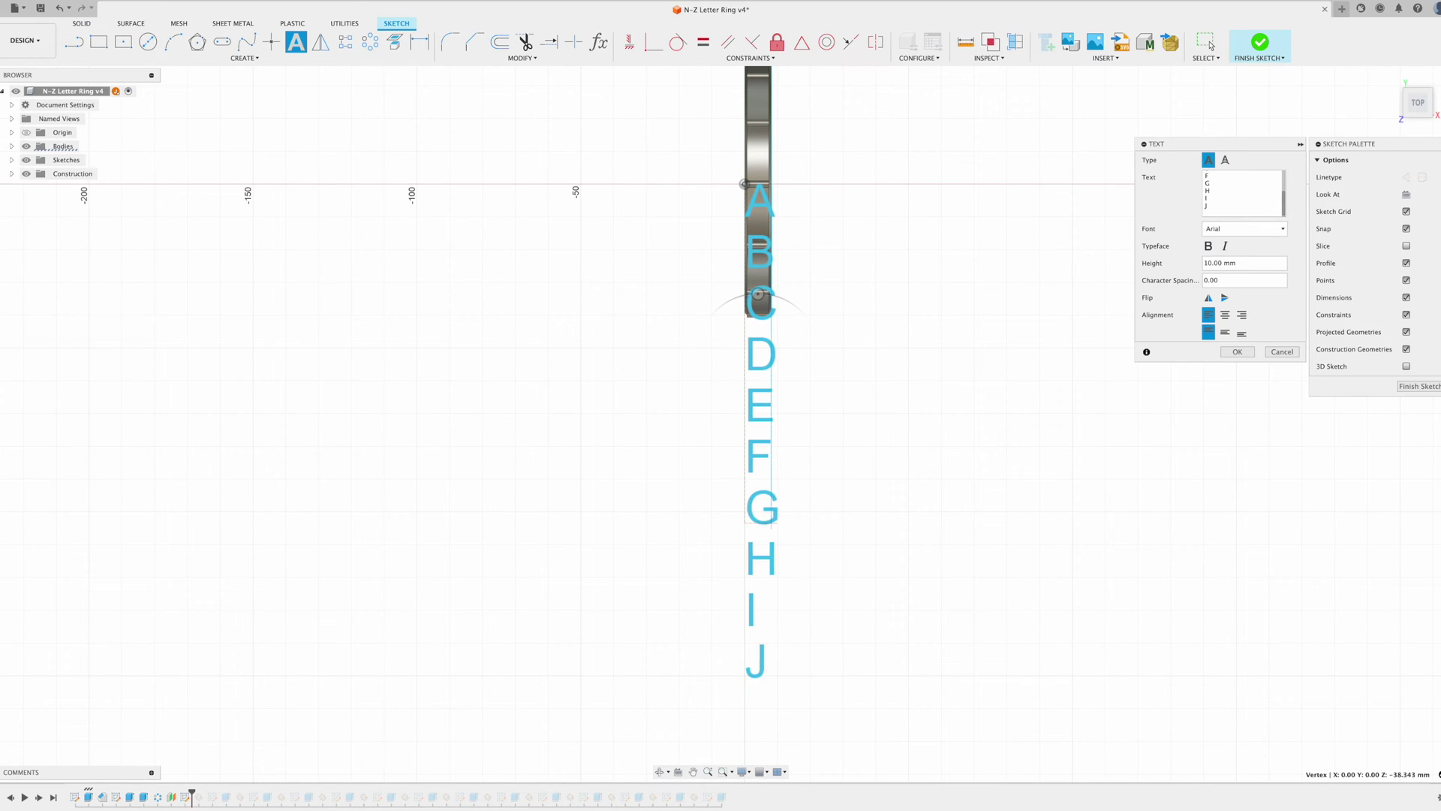
Confirm the selection and tilt the view to see two adjacent bumps at an angle.
key("Return")
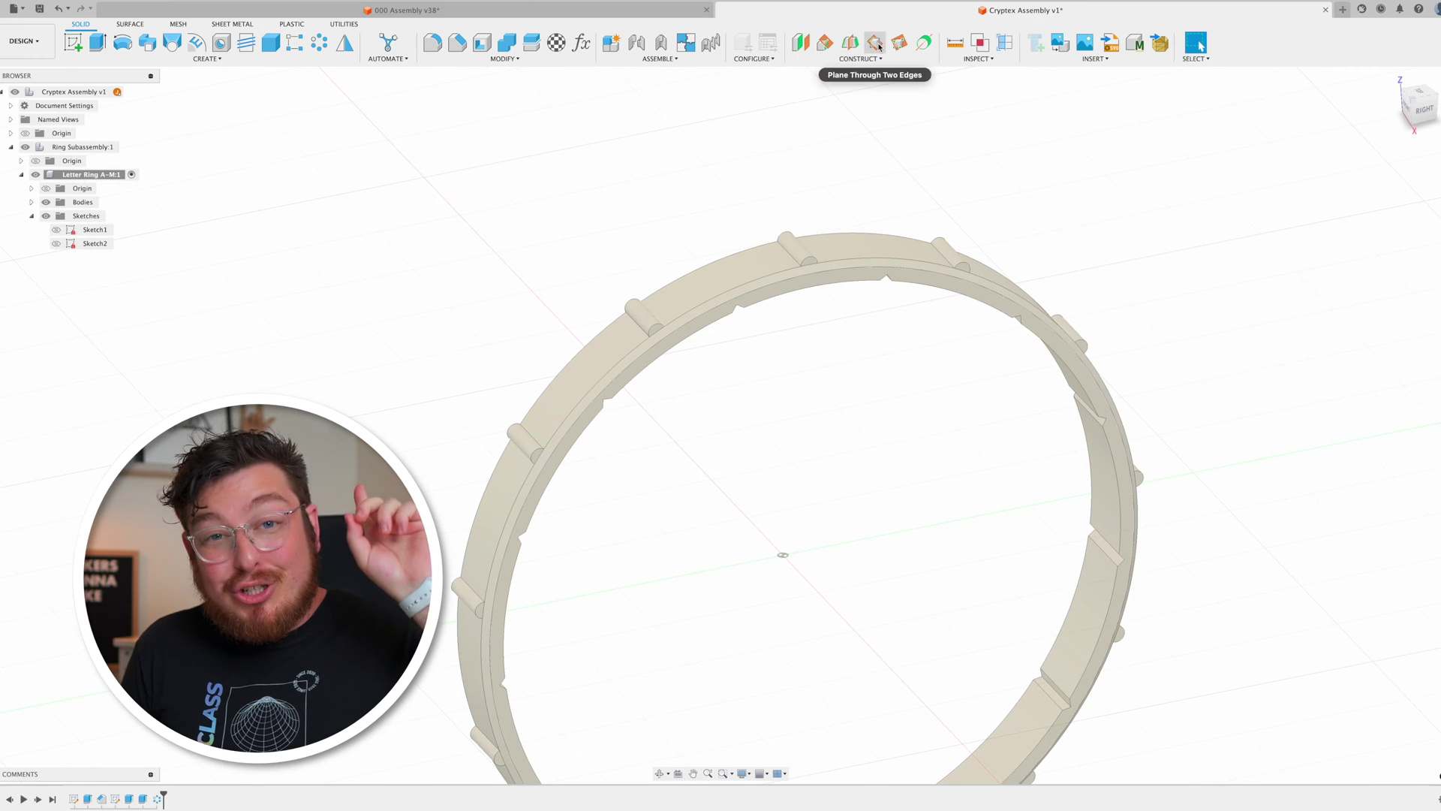
scroll(665, 310, "up", 5)
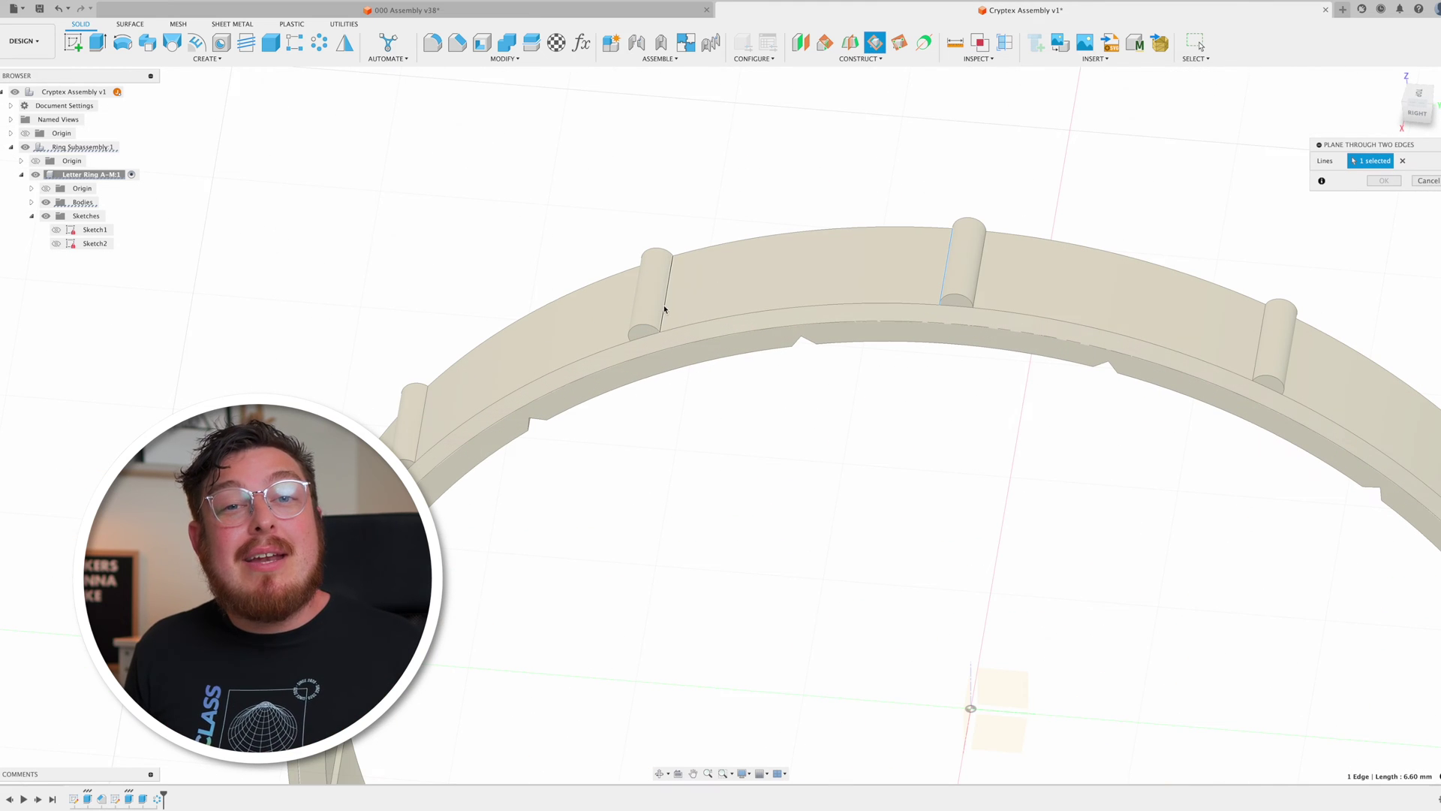
scroll(1237, 232, "down", 3)
middle_click_drag(1251, 226, 1256, 170, "shift")
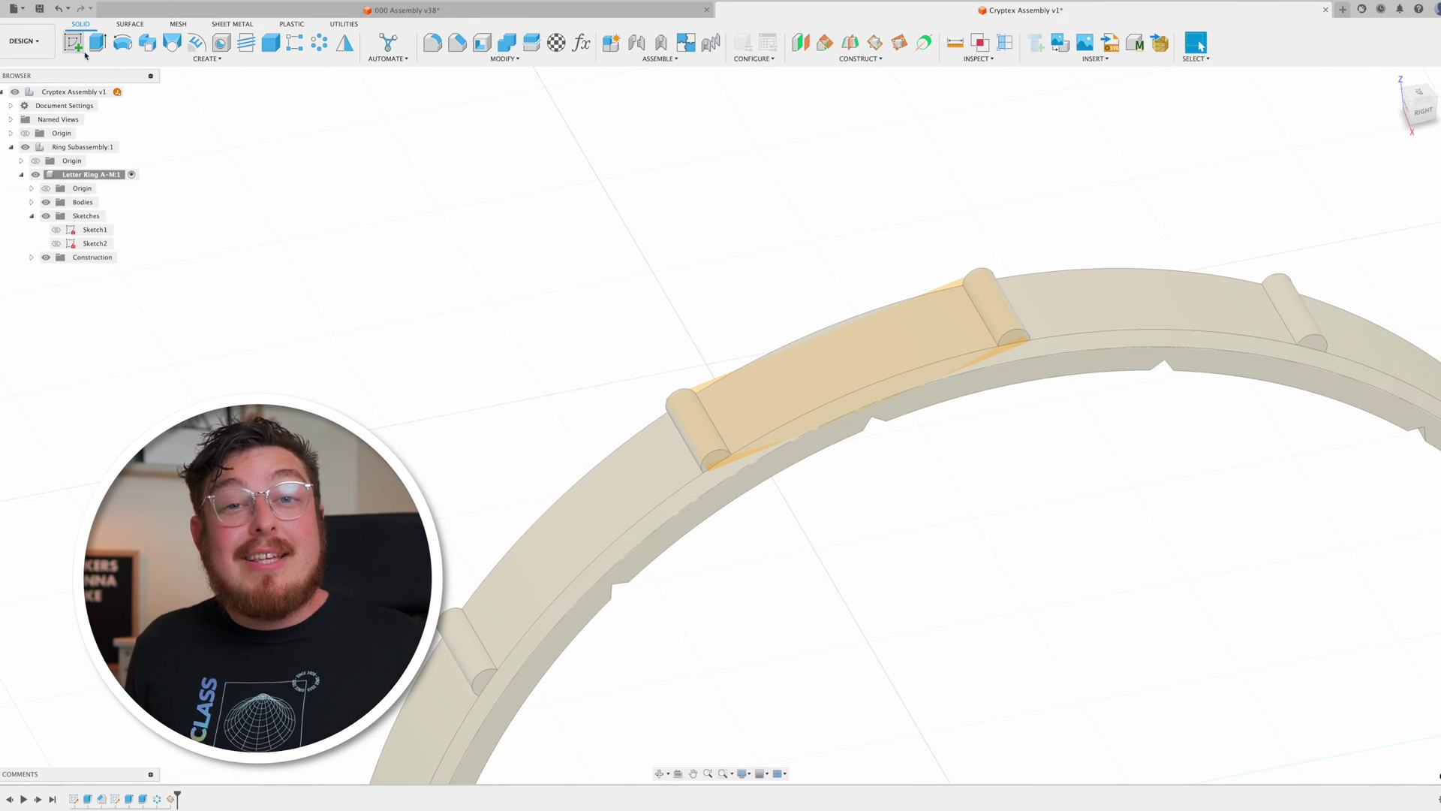
Project the flat face between two bumps, place the letter A, and start extruding it.
left_click(733, 464)
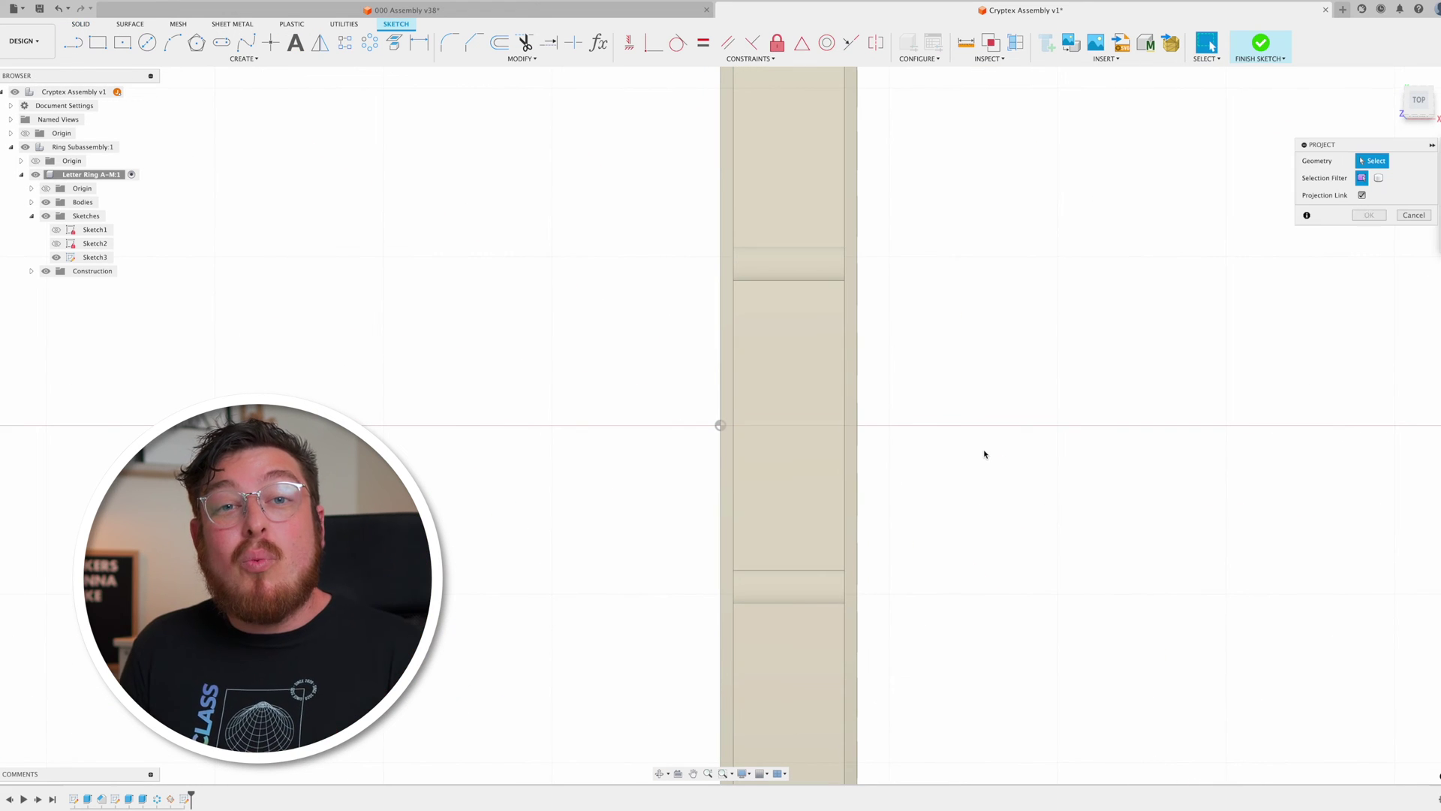
left_click(788, 426)
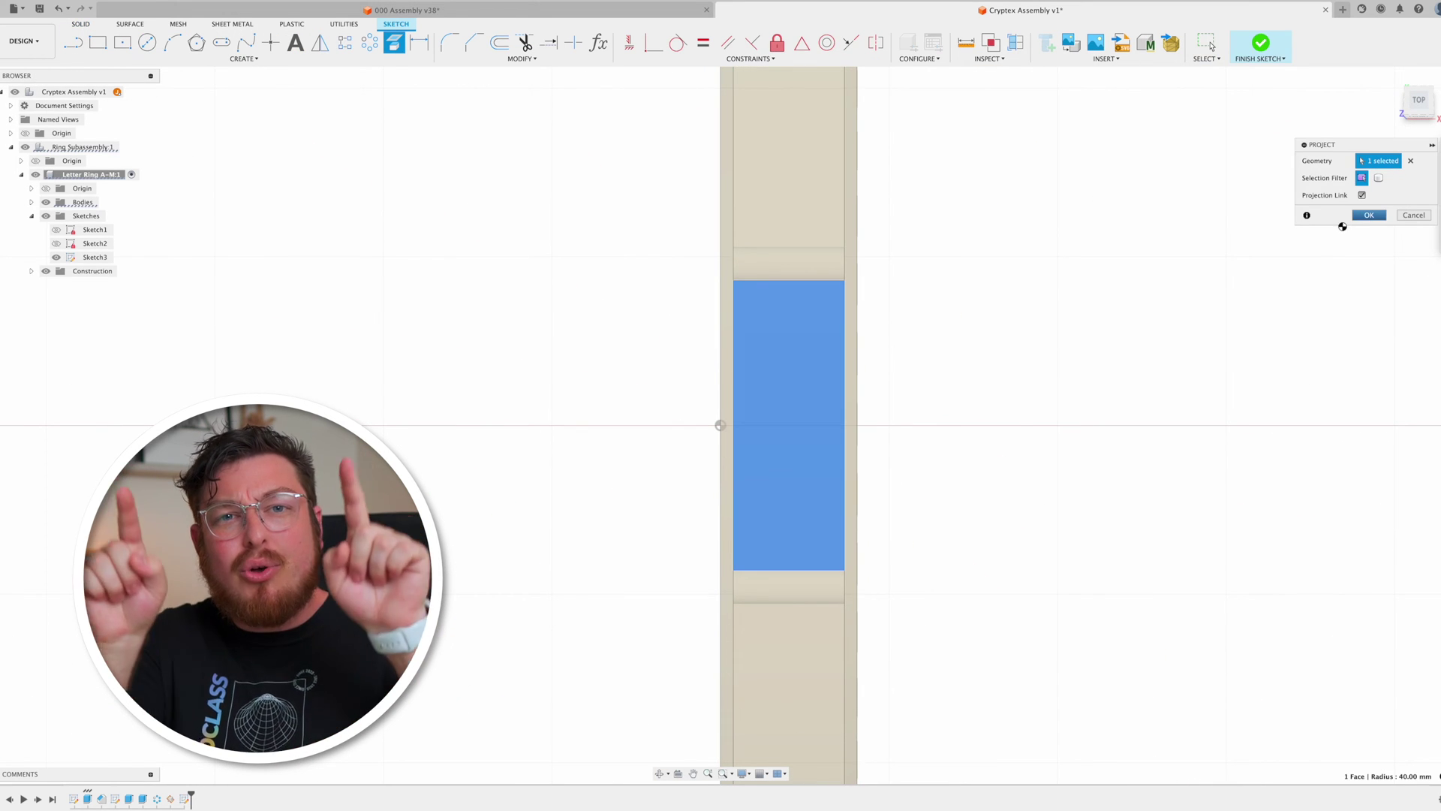
left_click(1367, 216)
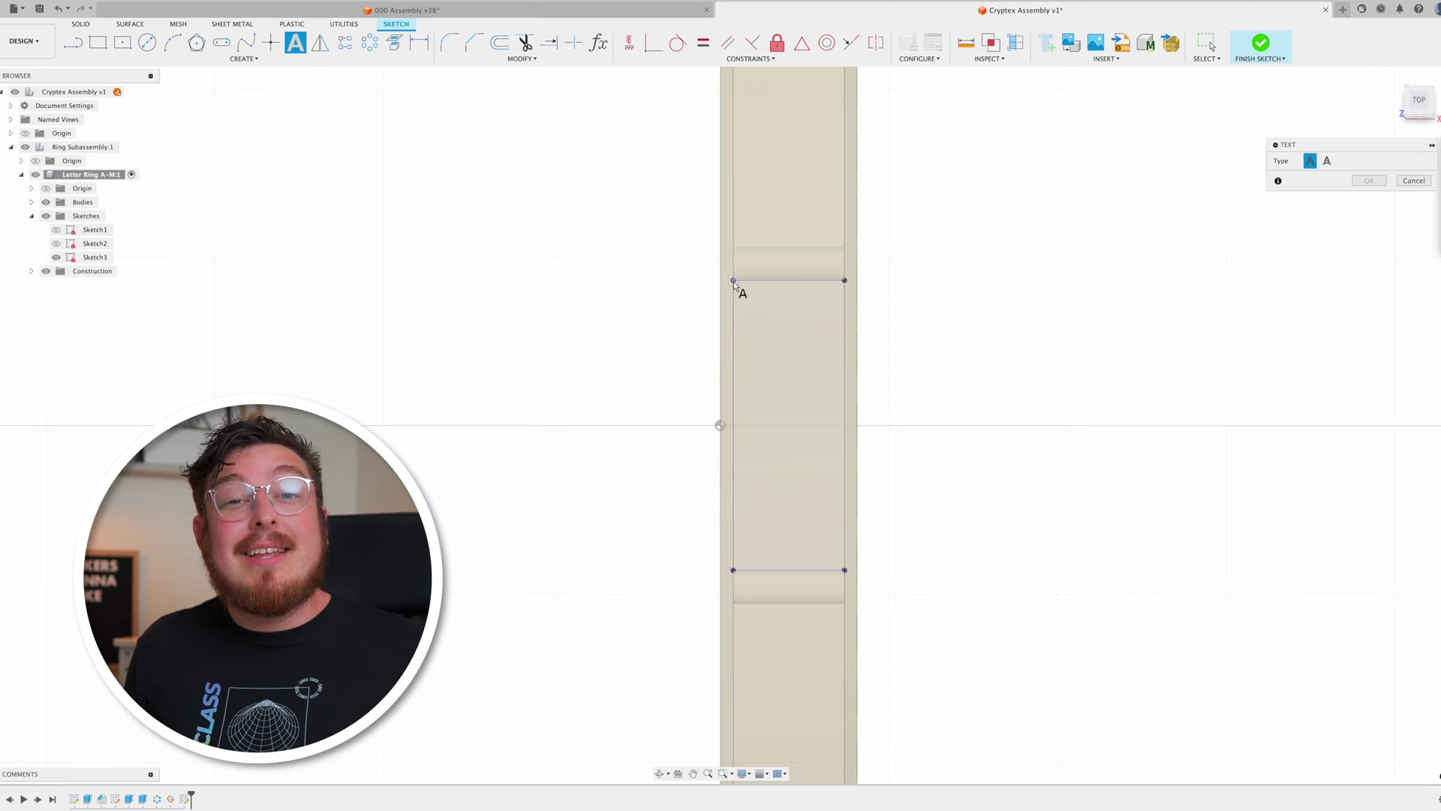
left_click(846, 572)
type("A")
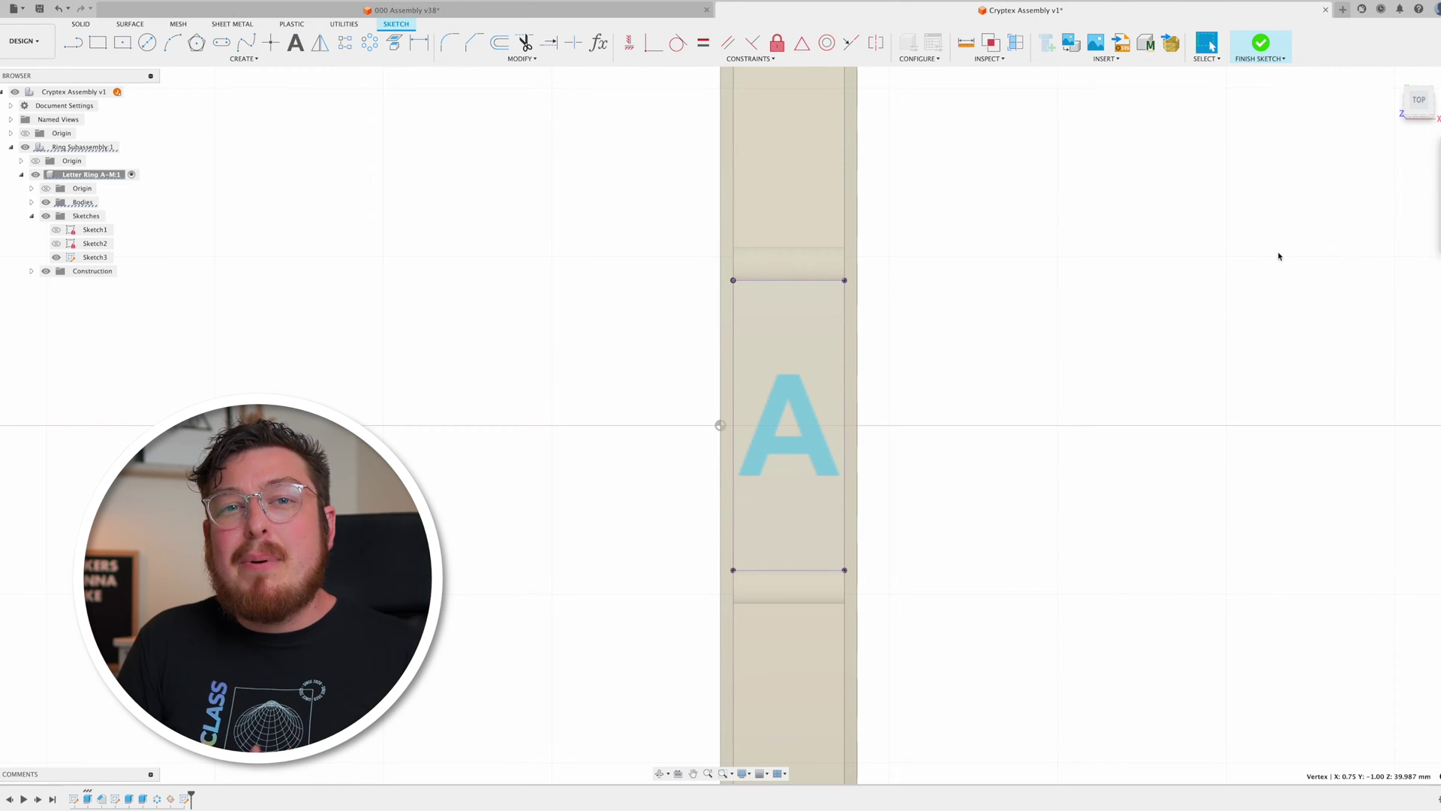
left_click(1262, 43)
key("e")
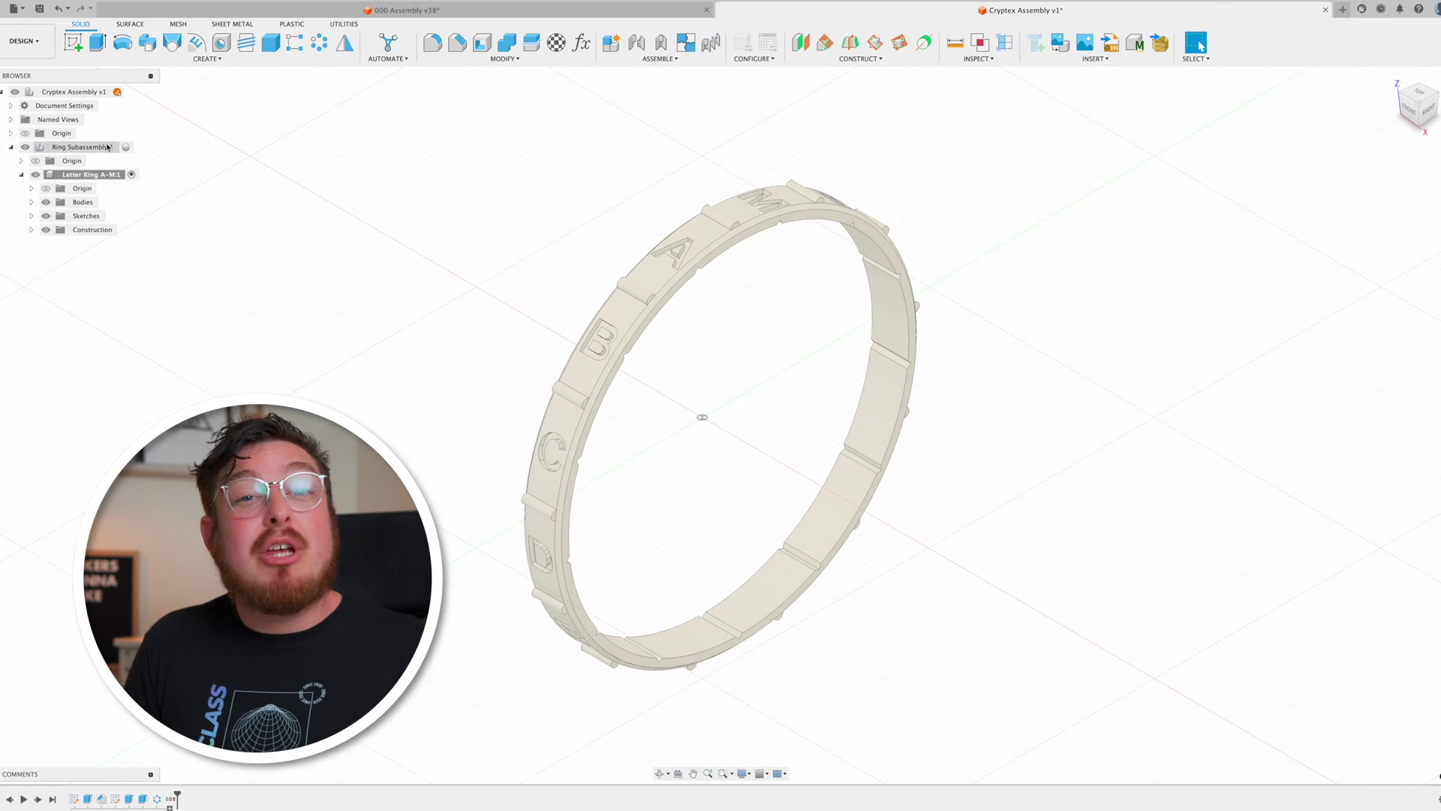
Create a new component under Ring Subassembly and select its default name for renaming.
left_click(84, 147)
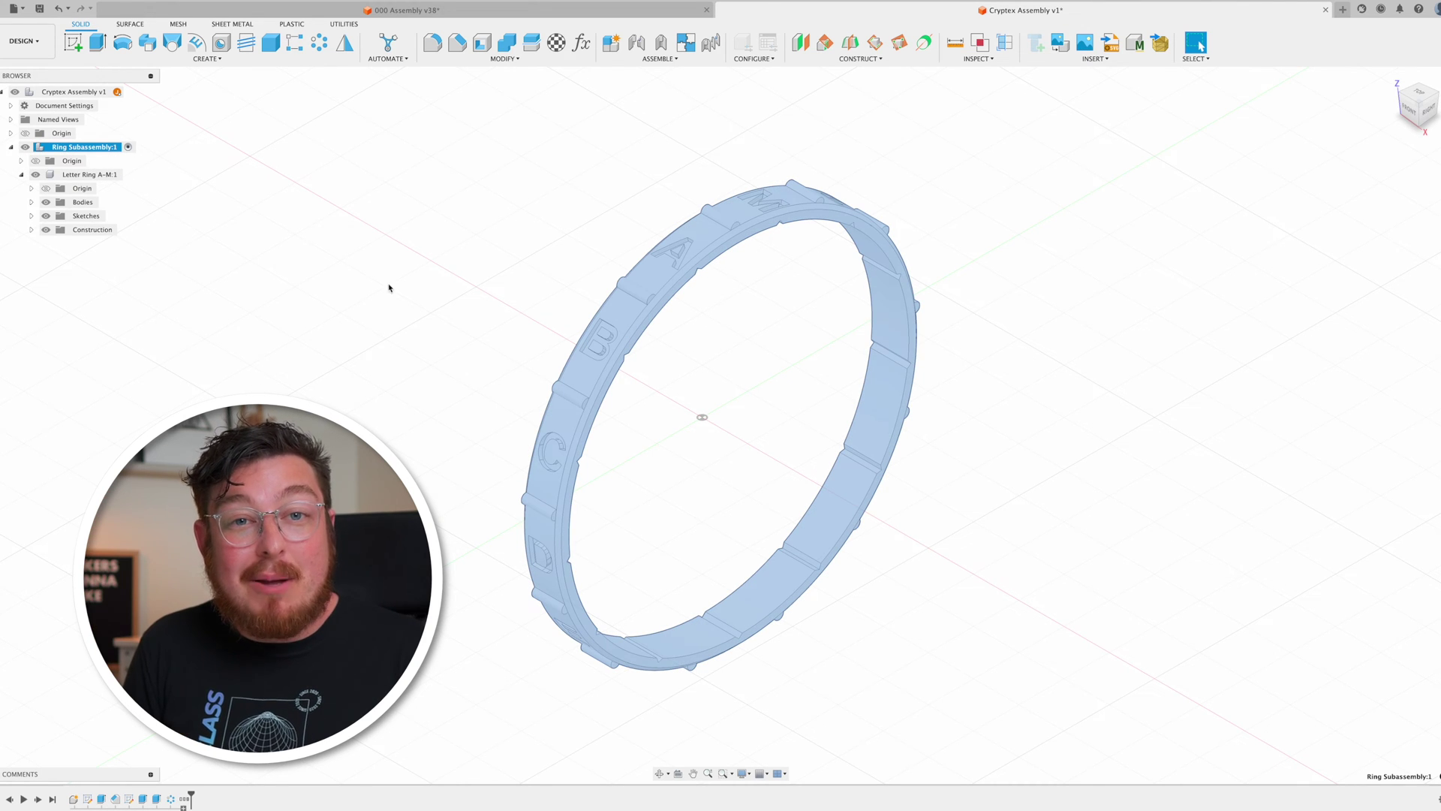
left_click(612, 43)
double_click(1362, 213)
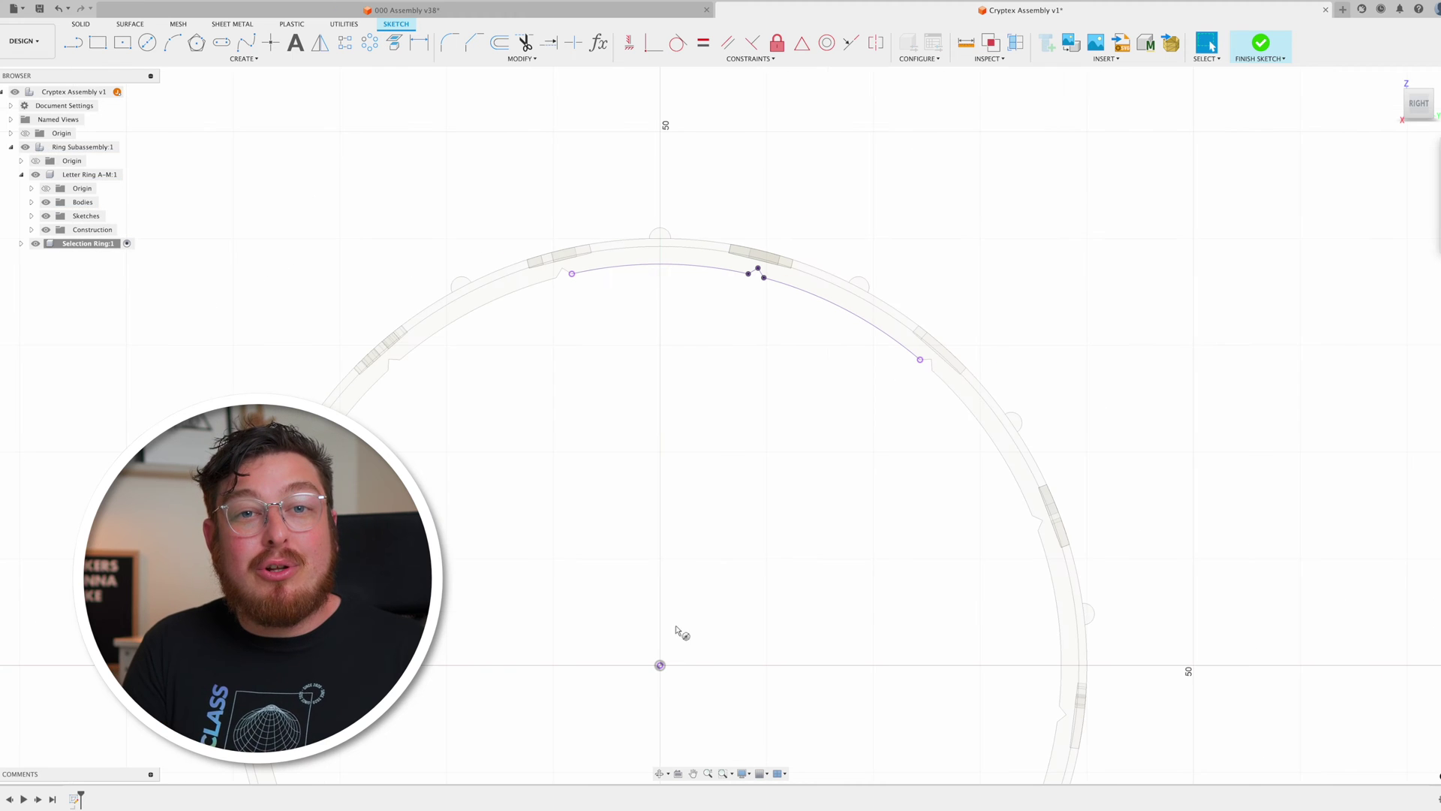
Fix the Selection Ring circle to the ring's inner edge, dimension it, and add a point.
left_click(673, 284)
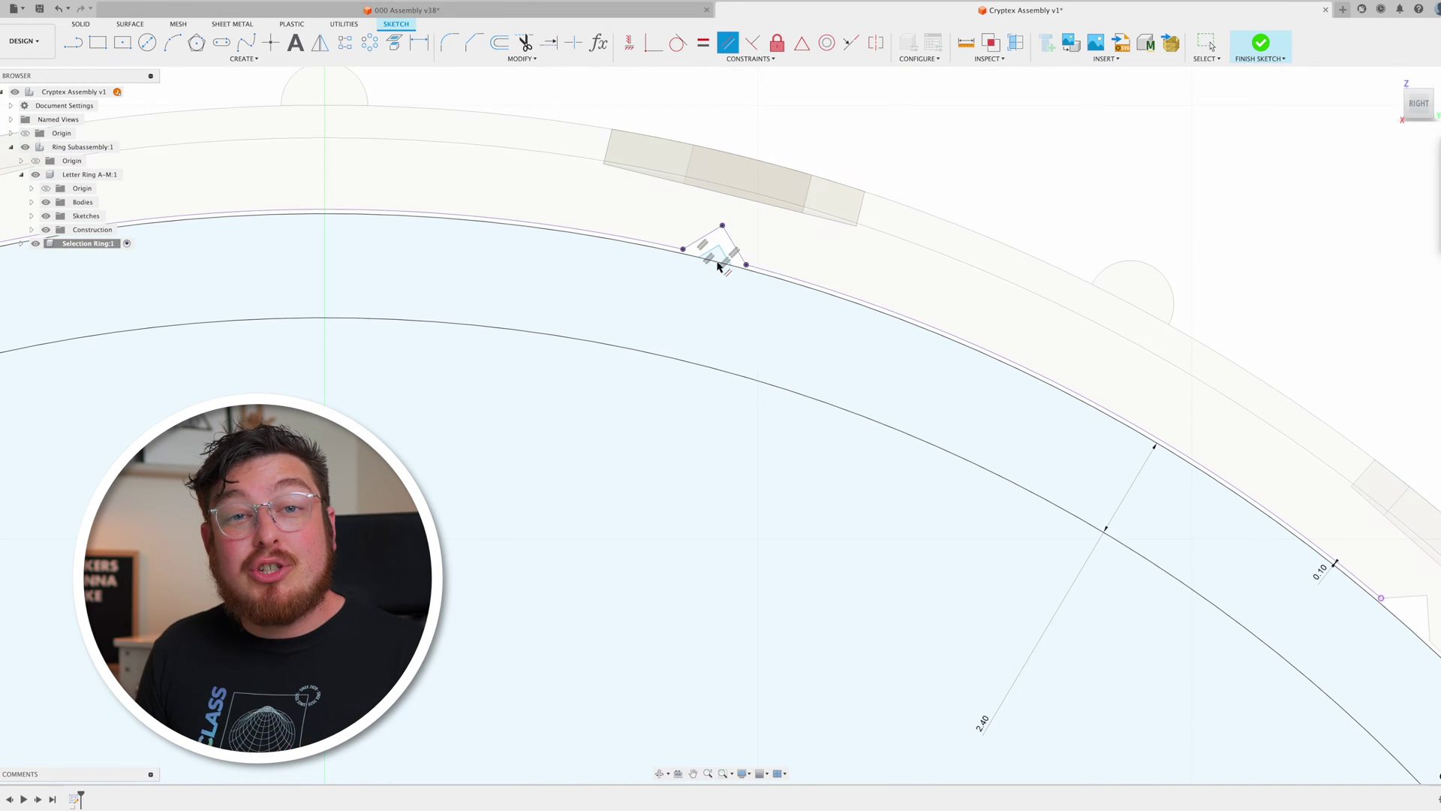
scroll(722, 265, "up", 3)
key("d")
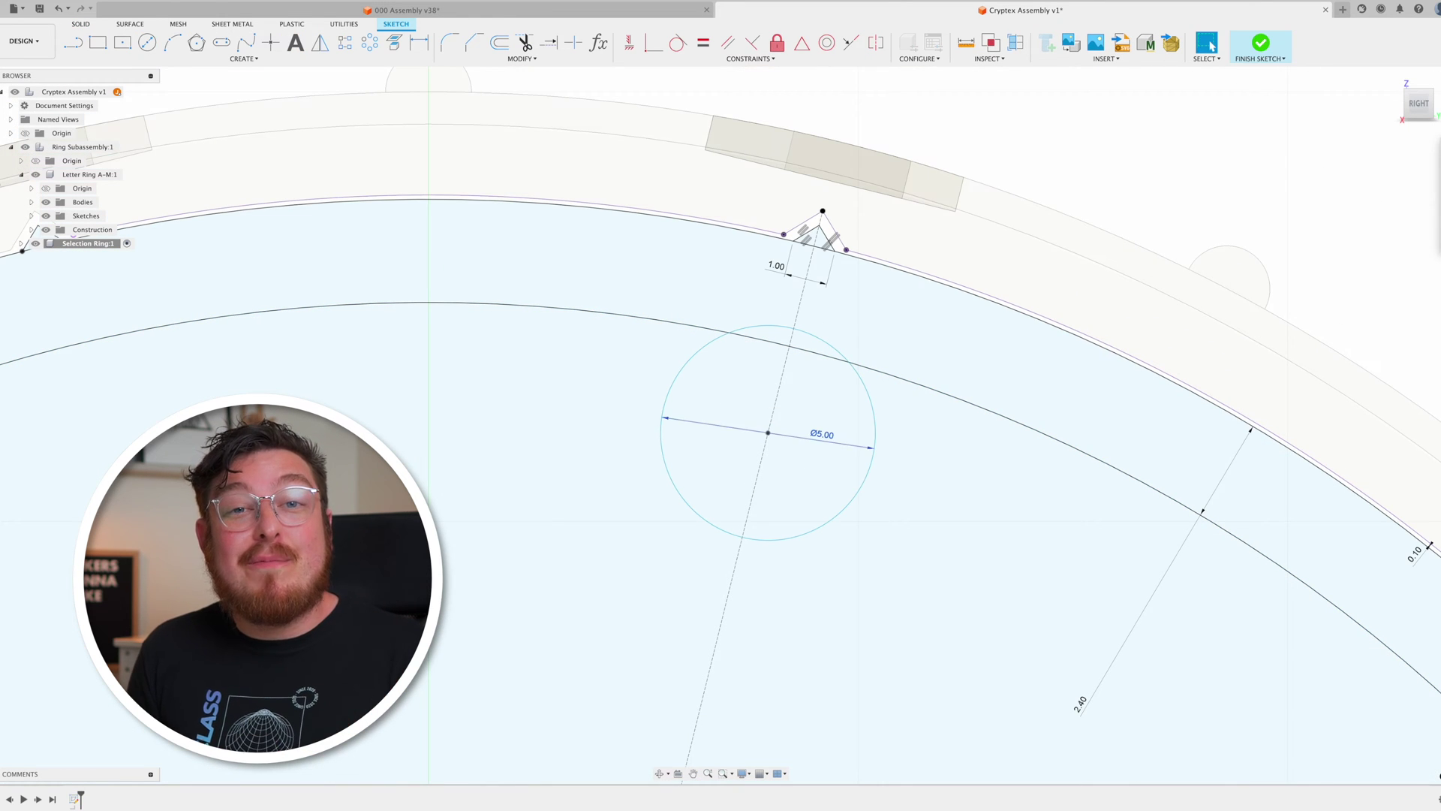
left_click(795, 352)
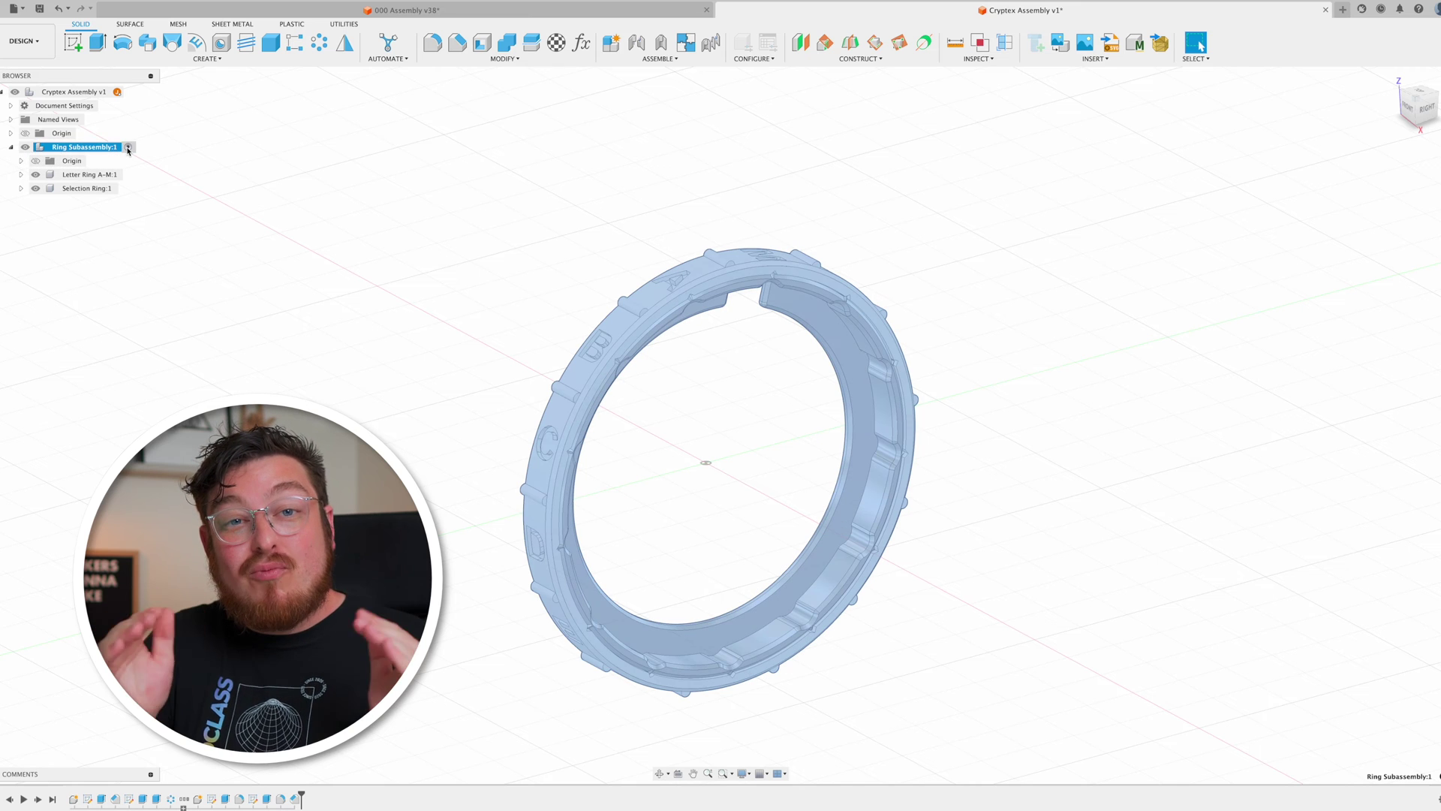
Create the Inner Ring component and project the ring edge into a side-plane sketch.
left_click(611, 44)
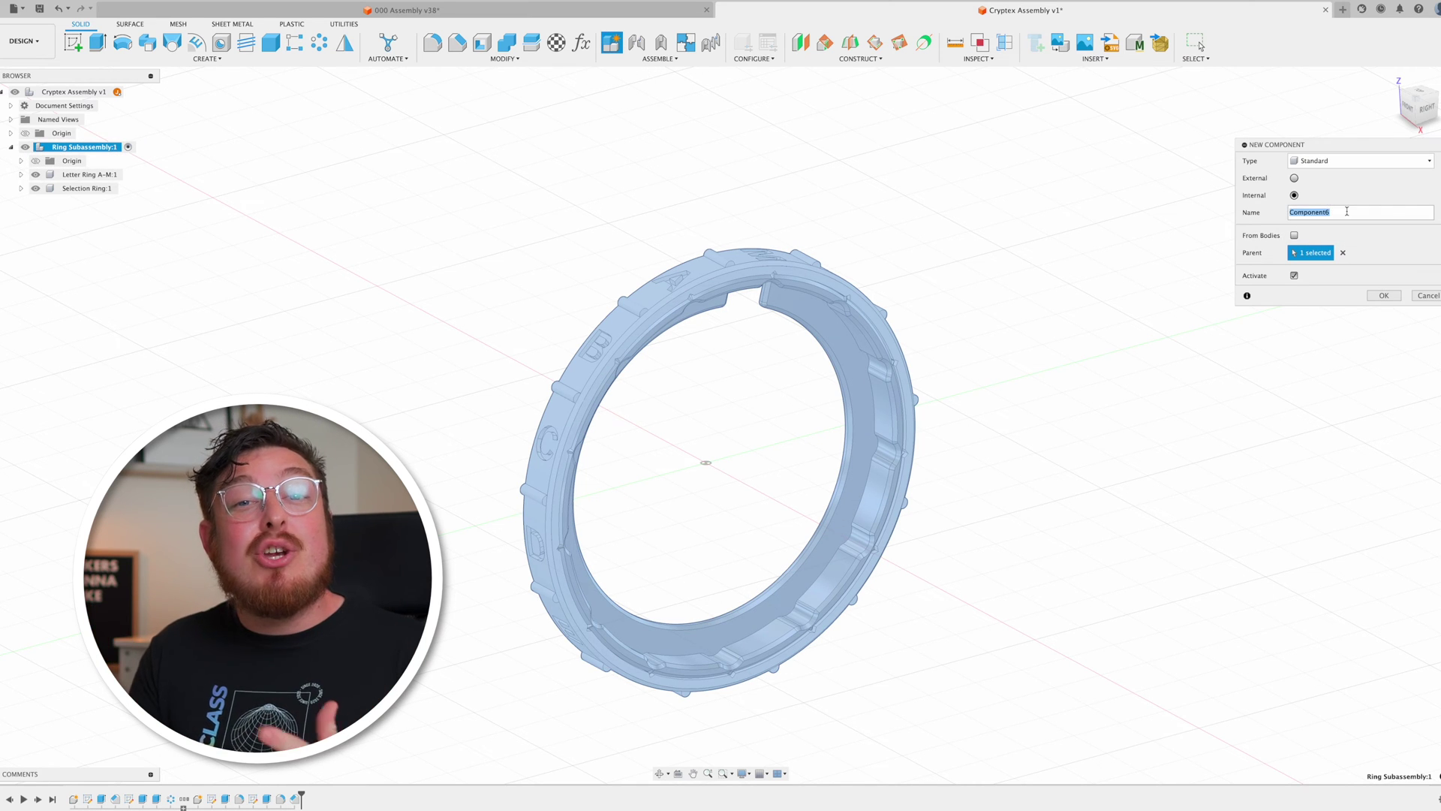
left_click(1384, 295)
scroll(820, 286, "up", 5)
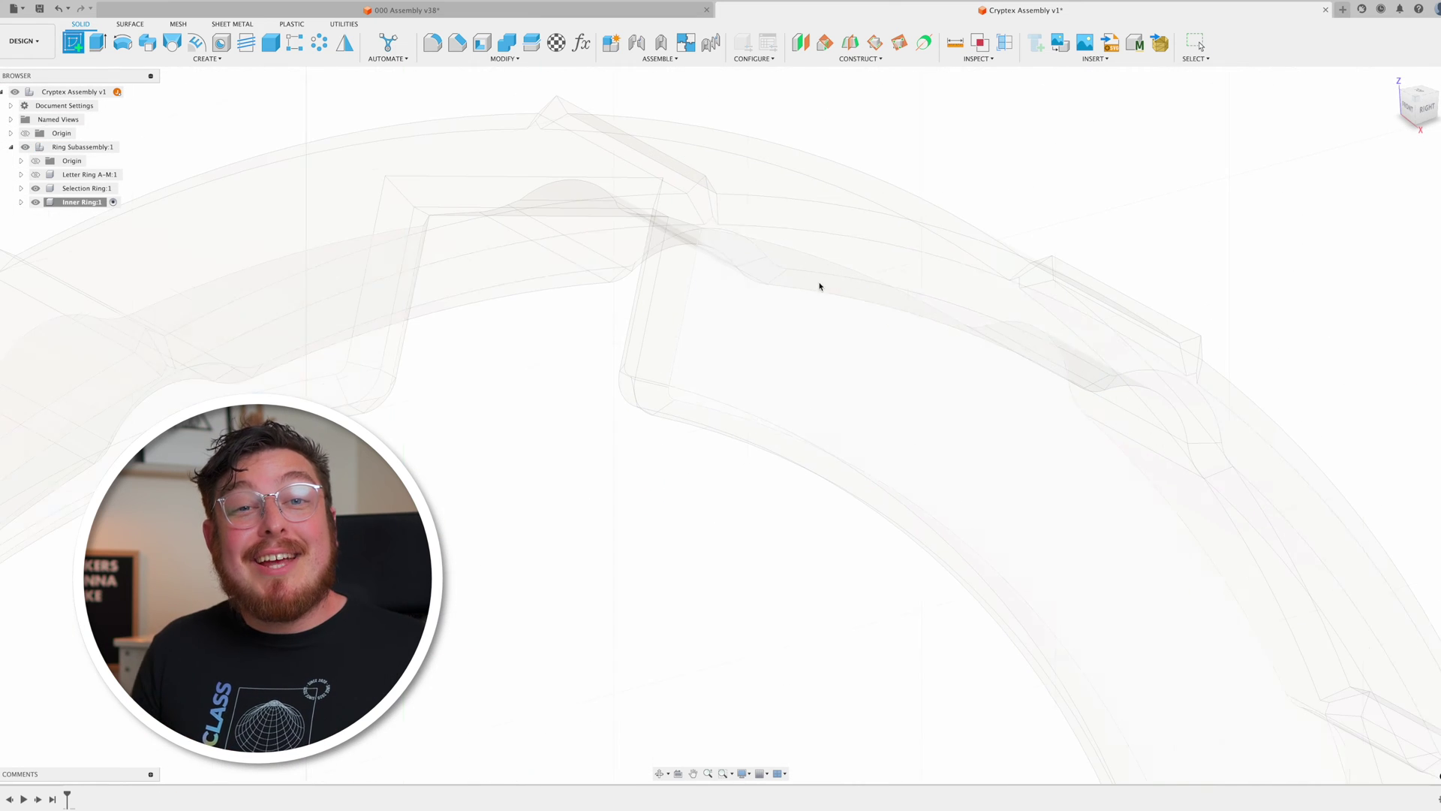
left_click(856, 267)
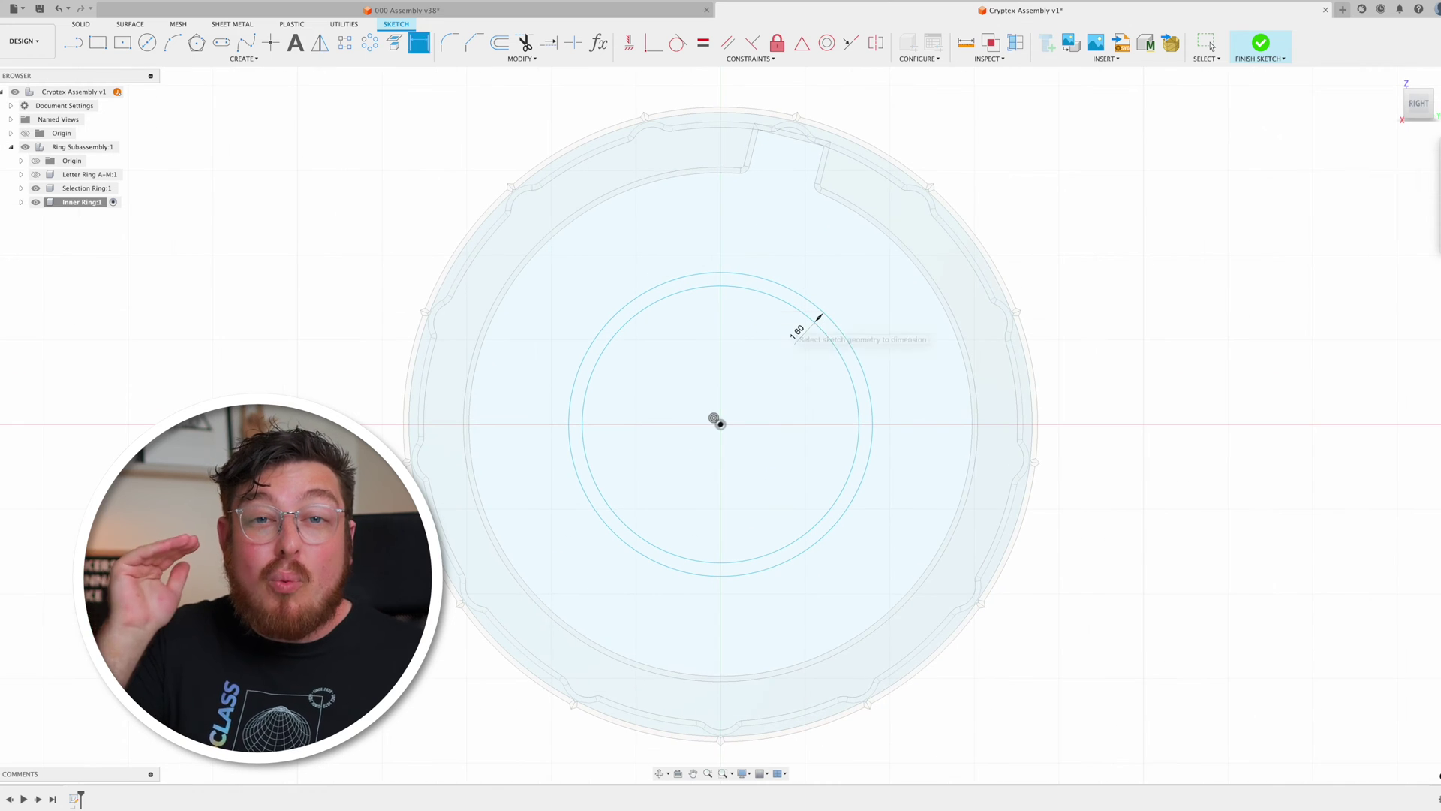
left_click(1369, 215)
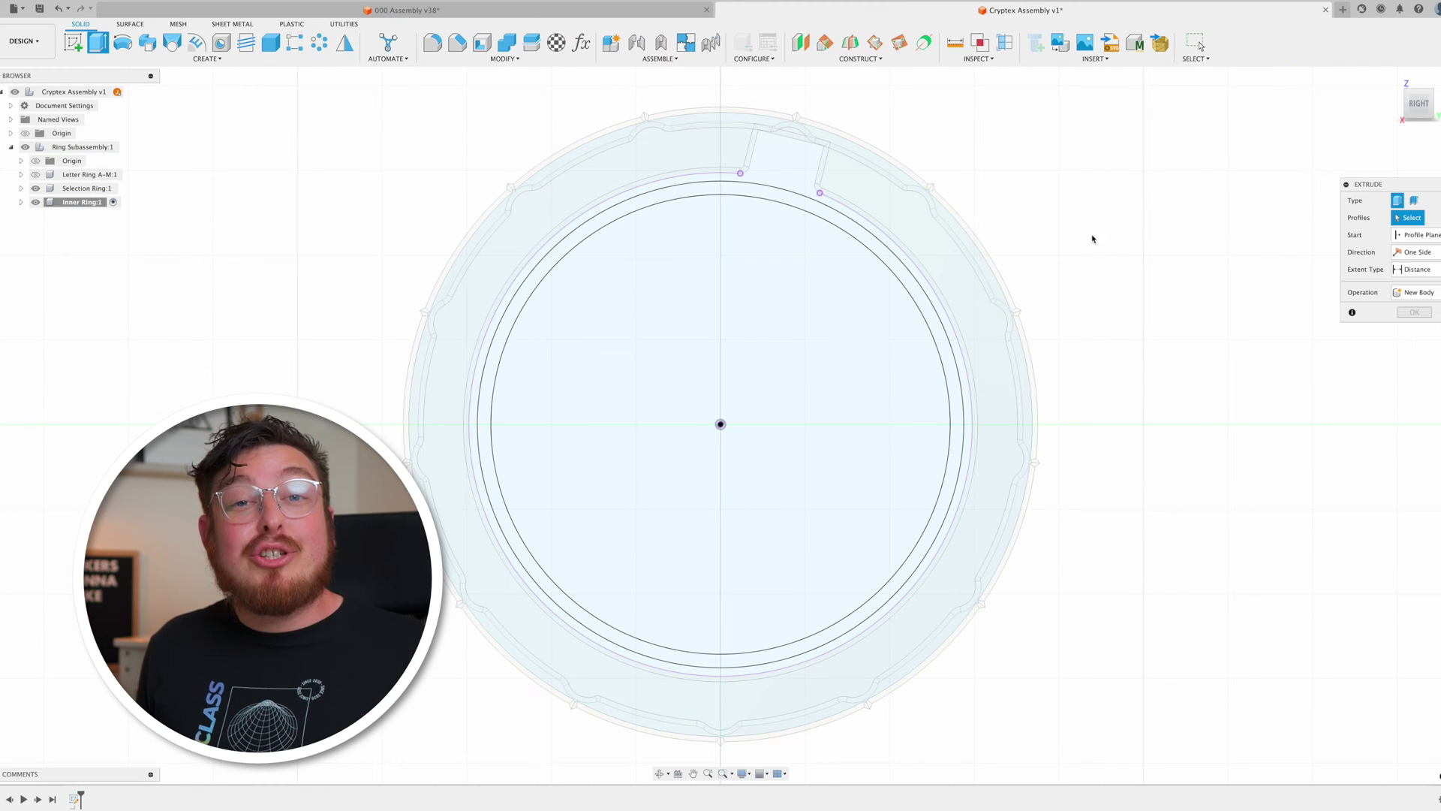
Extrude the Inner Ring's thin ring profile about 8.6 mm back into a band.
left_click(868, 240)
middle_click_drag(855, 270, 881, 324, "shift")
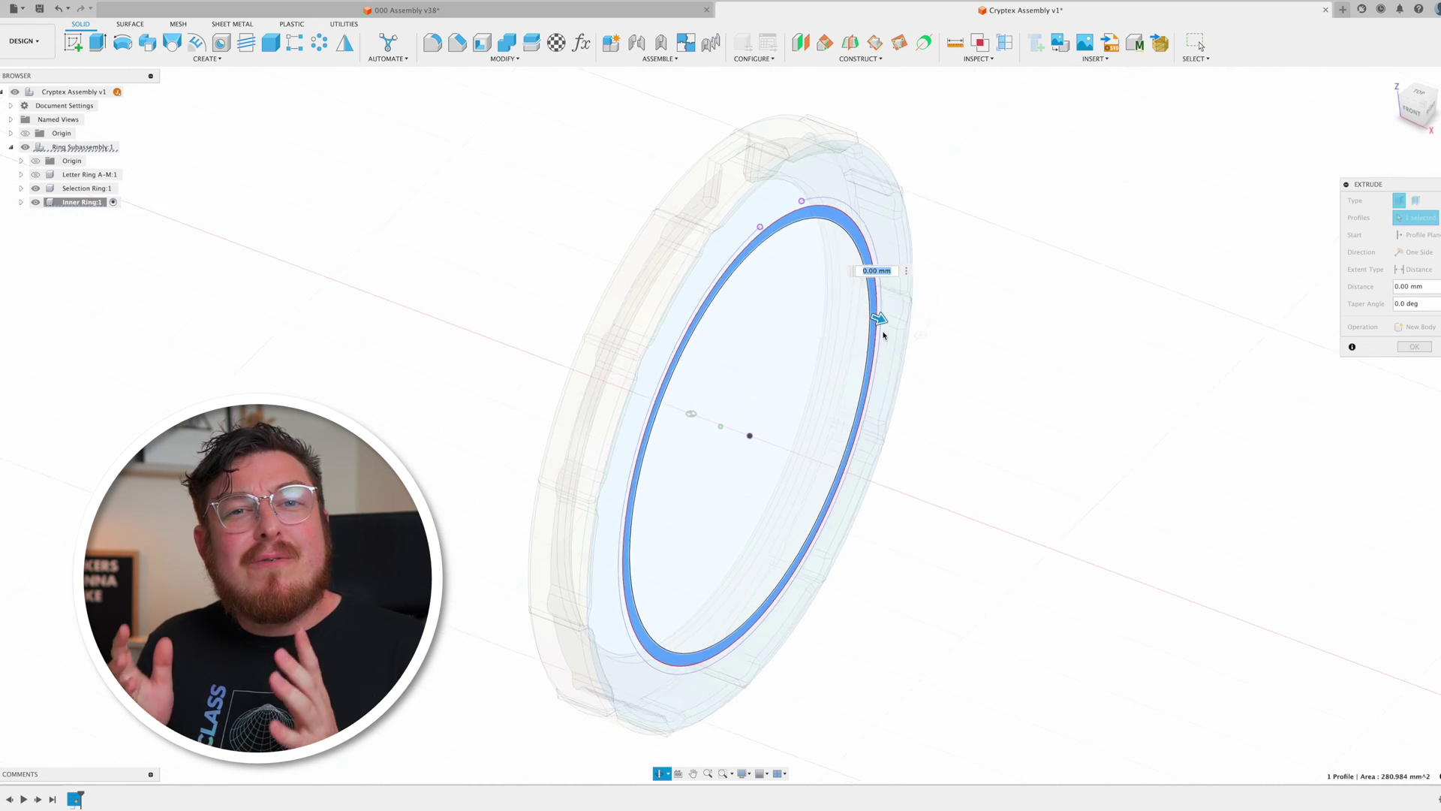
left_click_drag(876, 310, 792, 283)
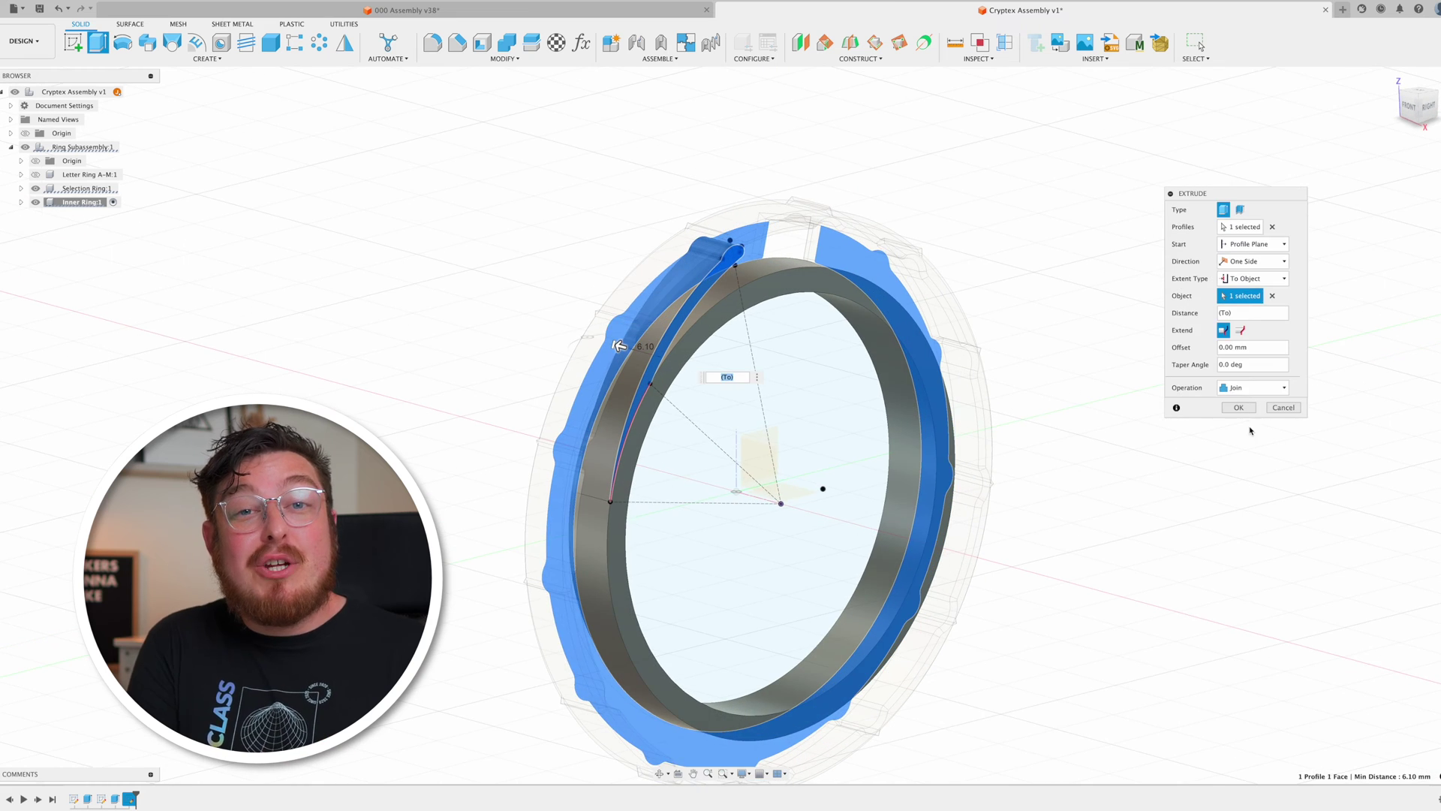
left_click(320, 43)
Pattern the spring-arm extrude around the ring's central axis.
left_click(144, 799)
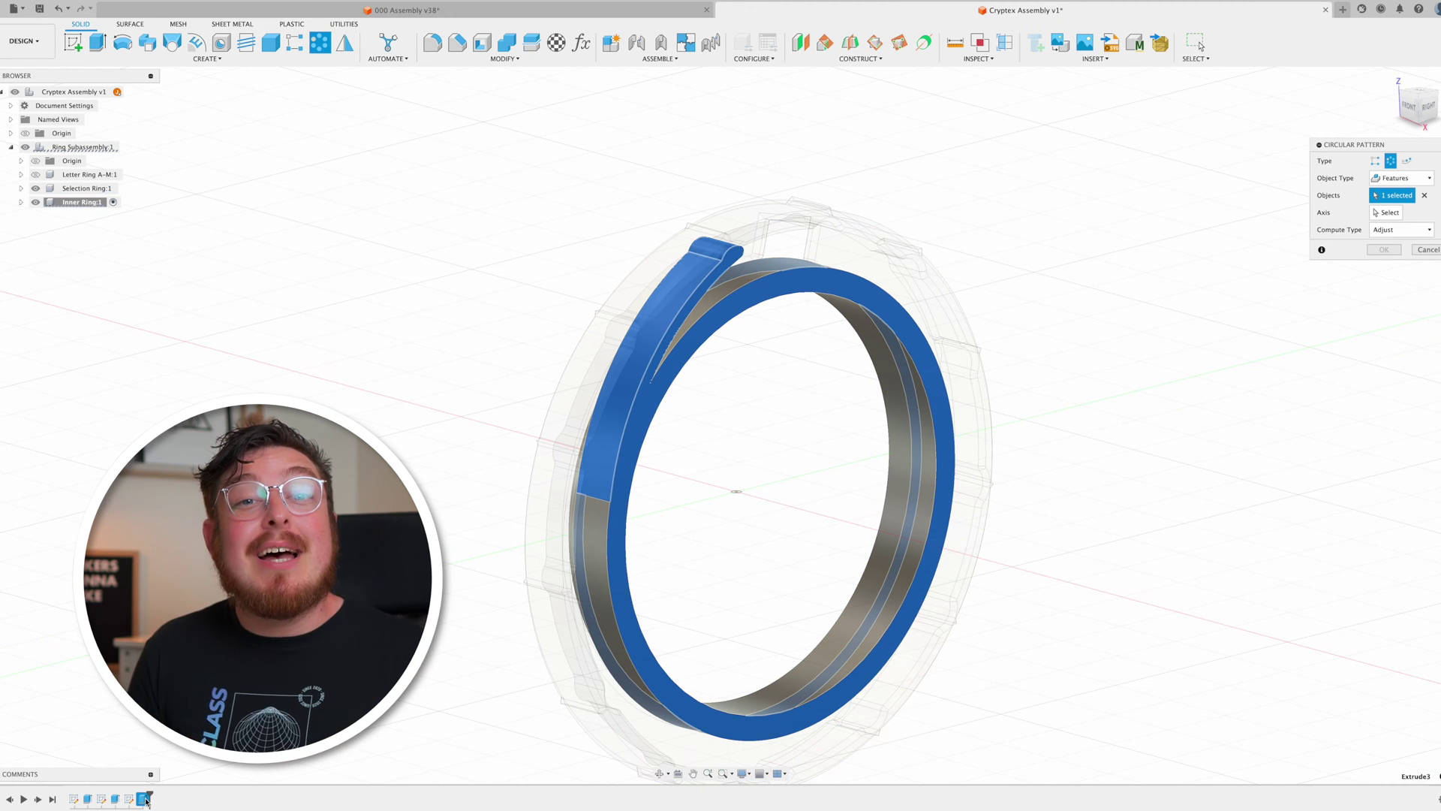
left_click(1388, 212)
left_click(750, 497)
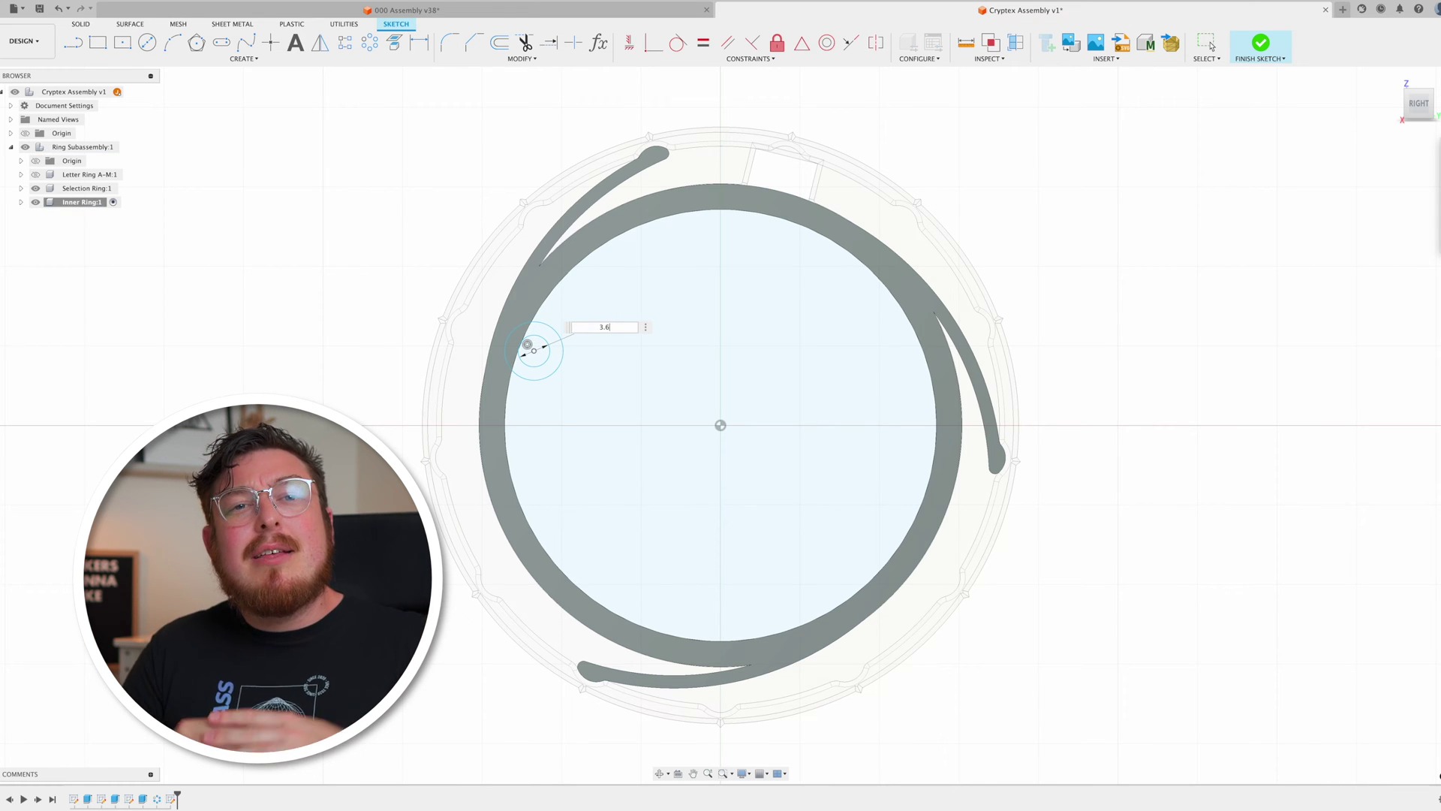
scroll(539, 362, "up", 1)
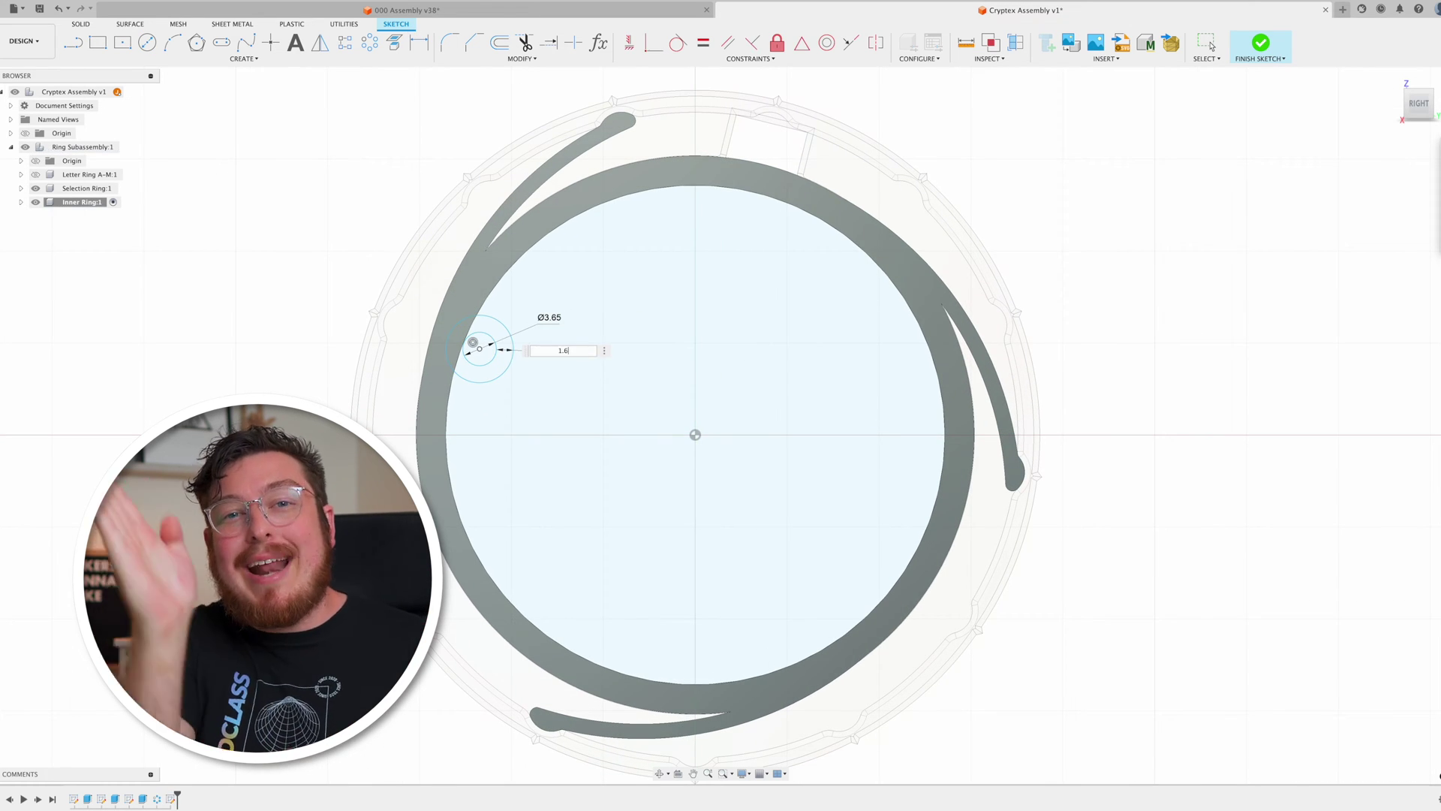
Set the pin hole offset to 1.60 and mirror the hole about the radial line.
key("Return")
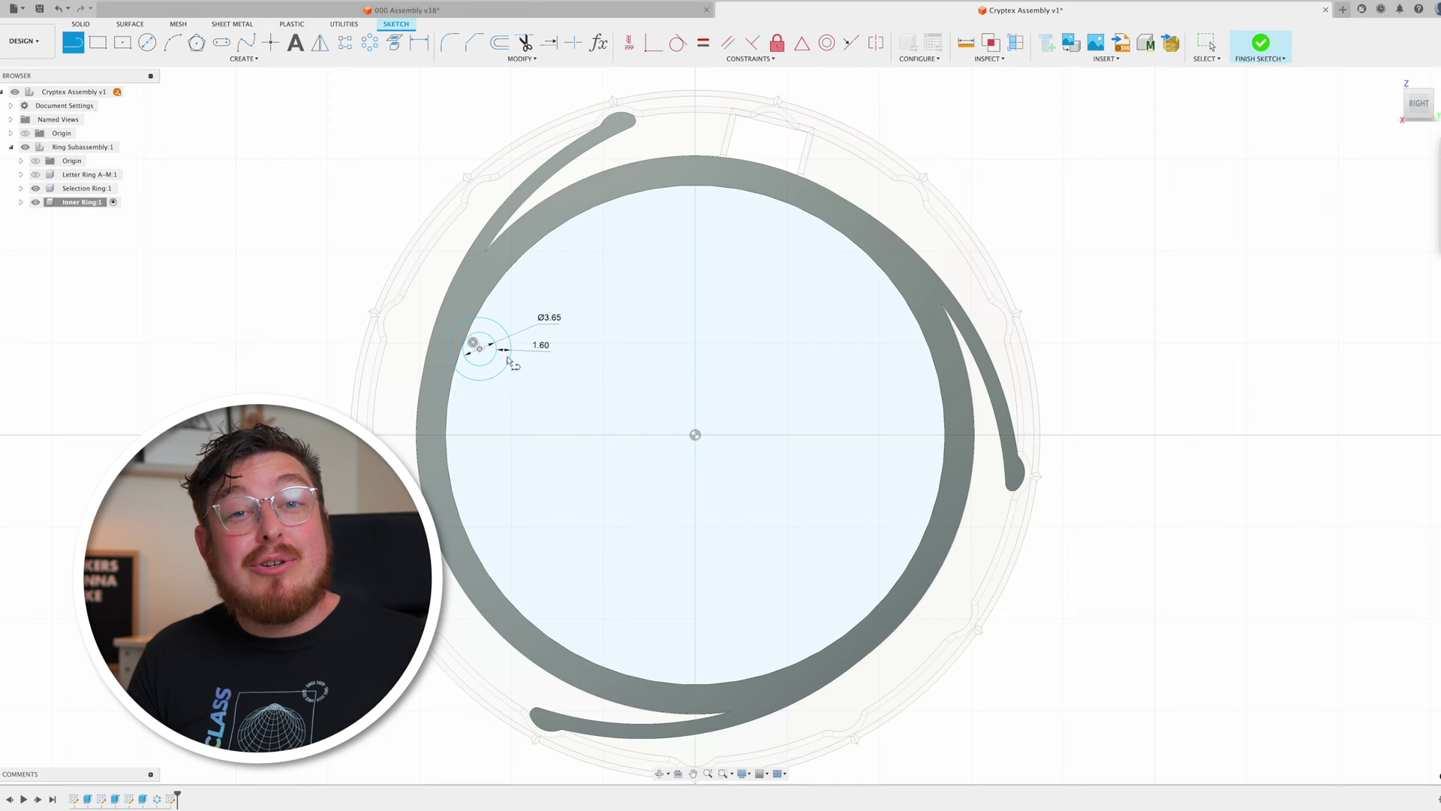
scroll(776, 118, "up", 5)
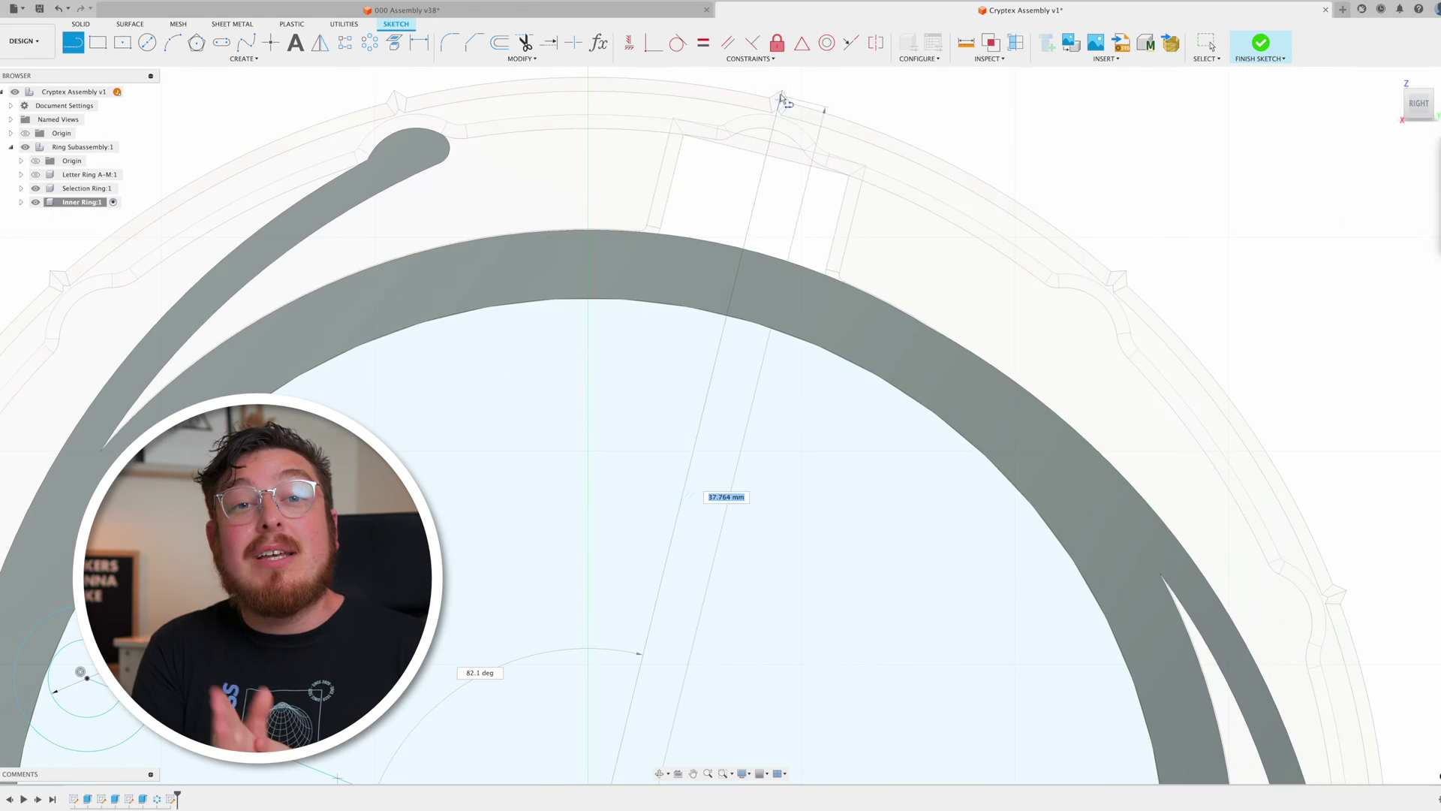
key("Escape")
left_click(707, 458)
scroll(708, 459, "down", 3)
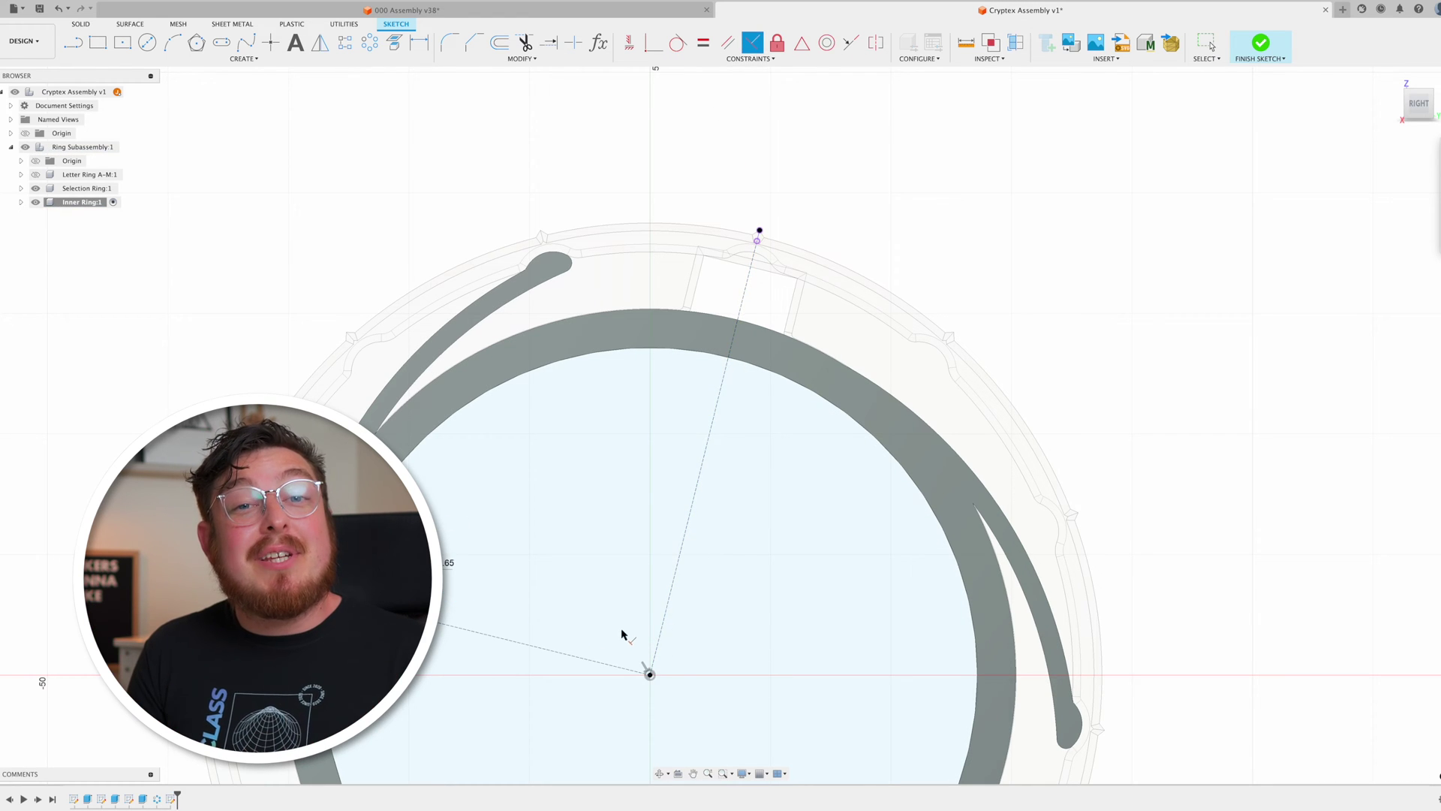
scroll(618, 636, "down", 3)
key("Escape")
scroll(800, 556, "up", 4)
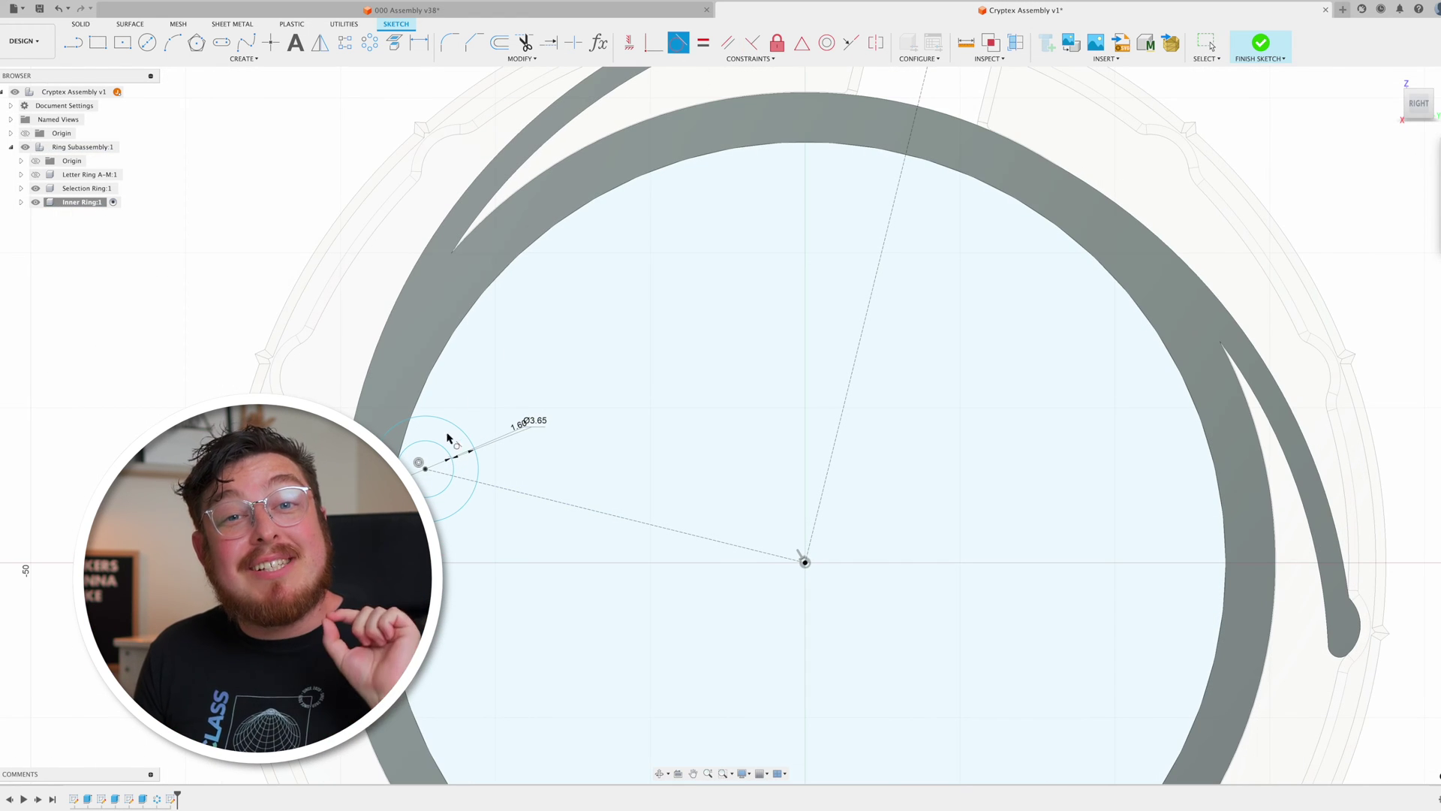
scroll(713, 491, "down", 4)
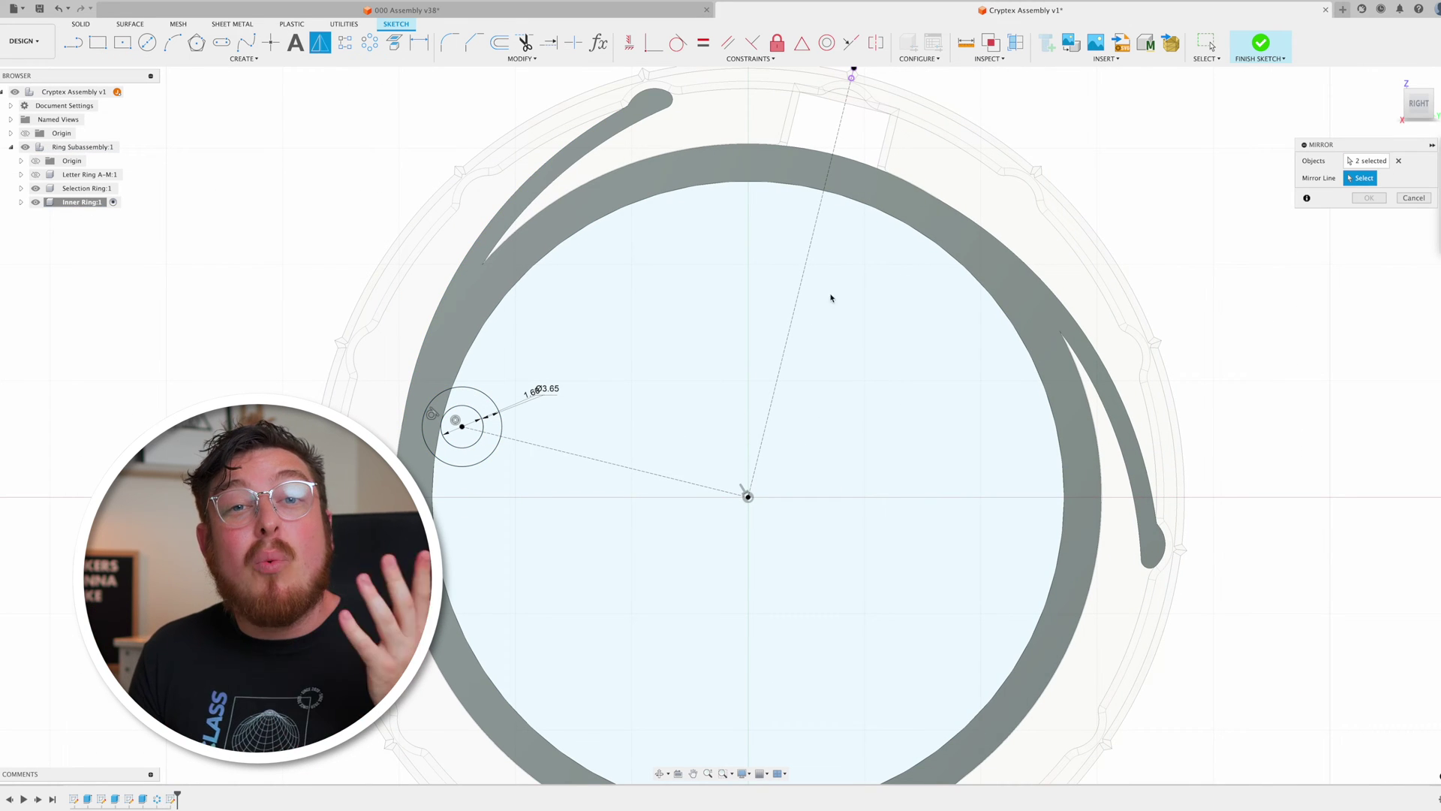
left_click(1369, 199)
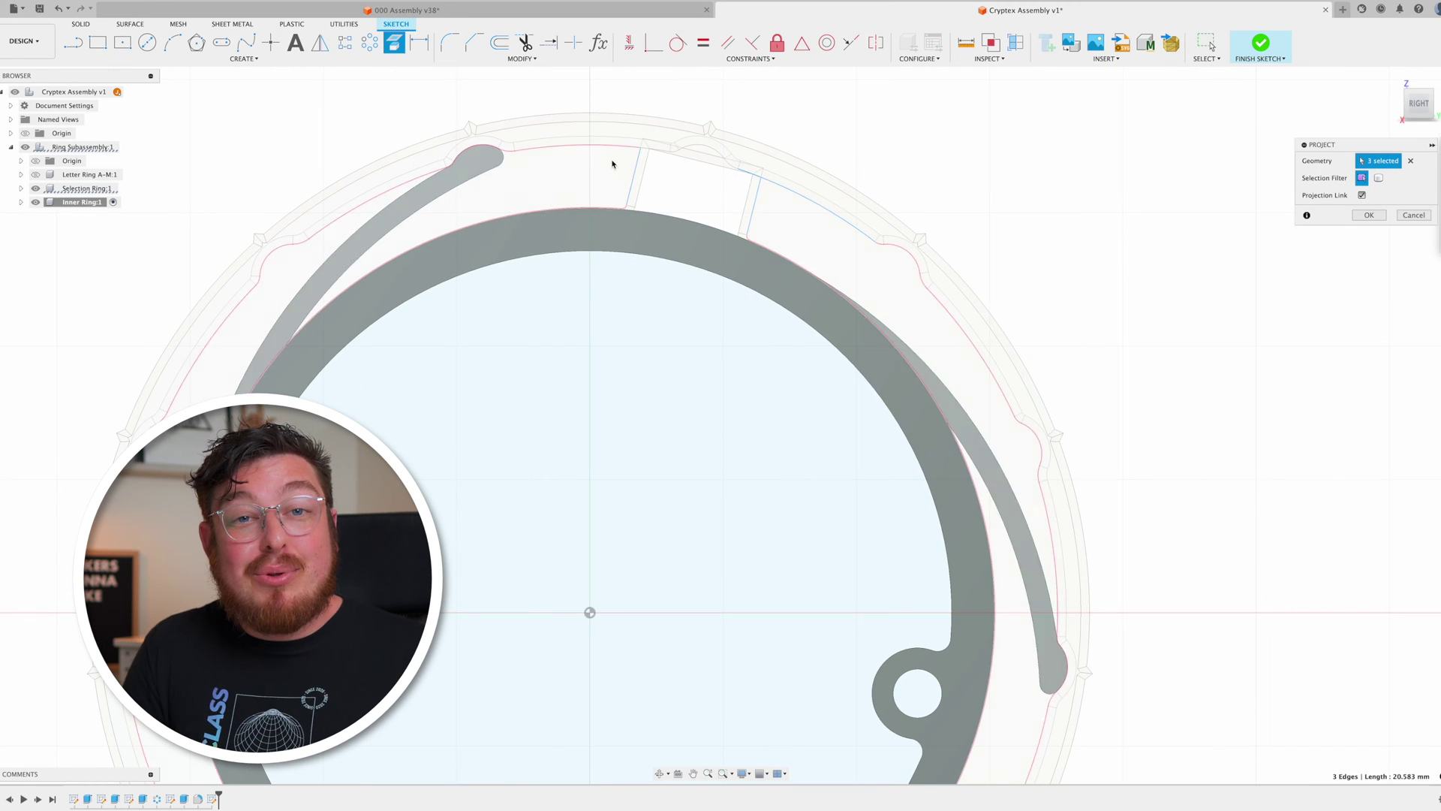
Confirm the projected tab geometry and begin the slot cut through the rings.
key("Return")
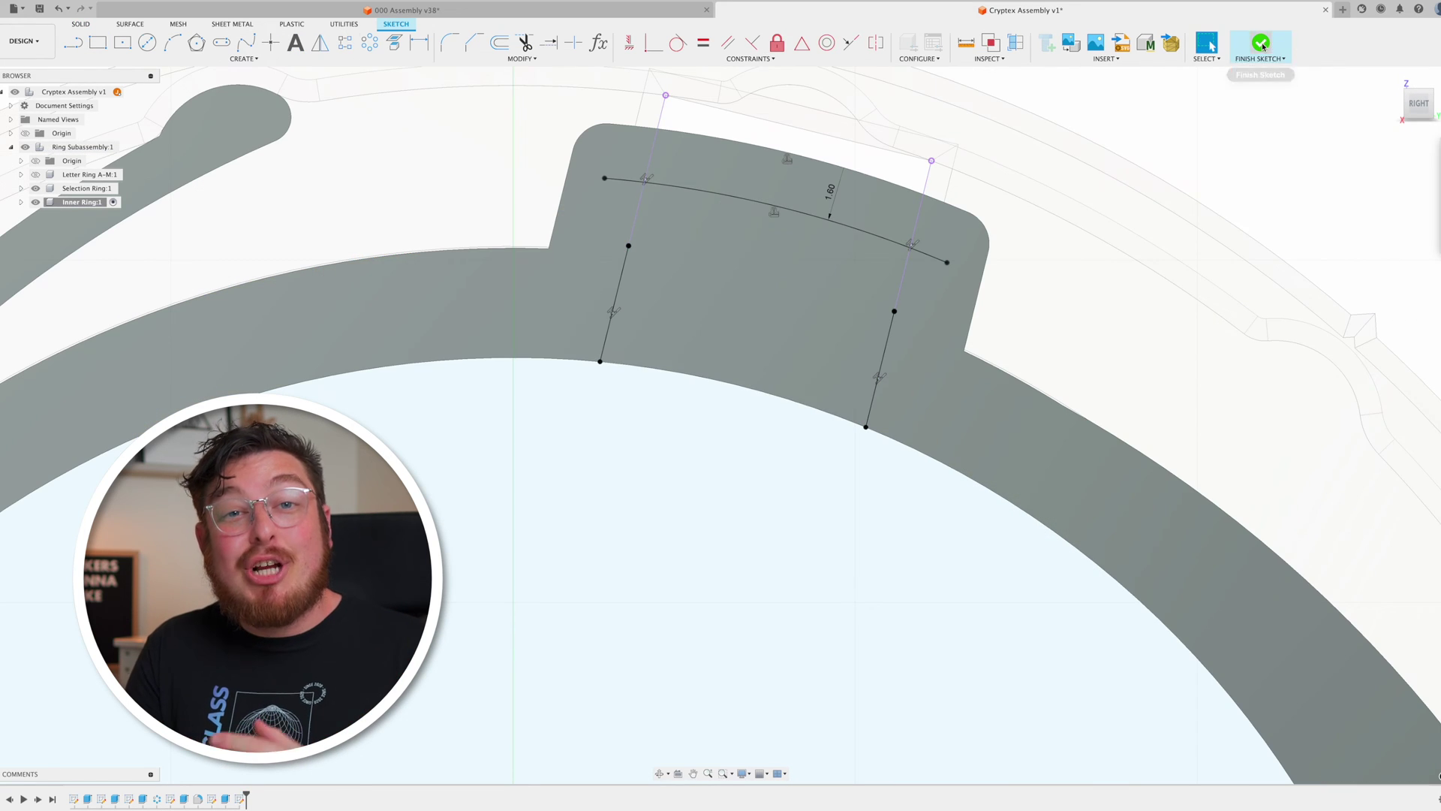
left_click(1264, 45)
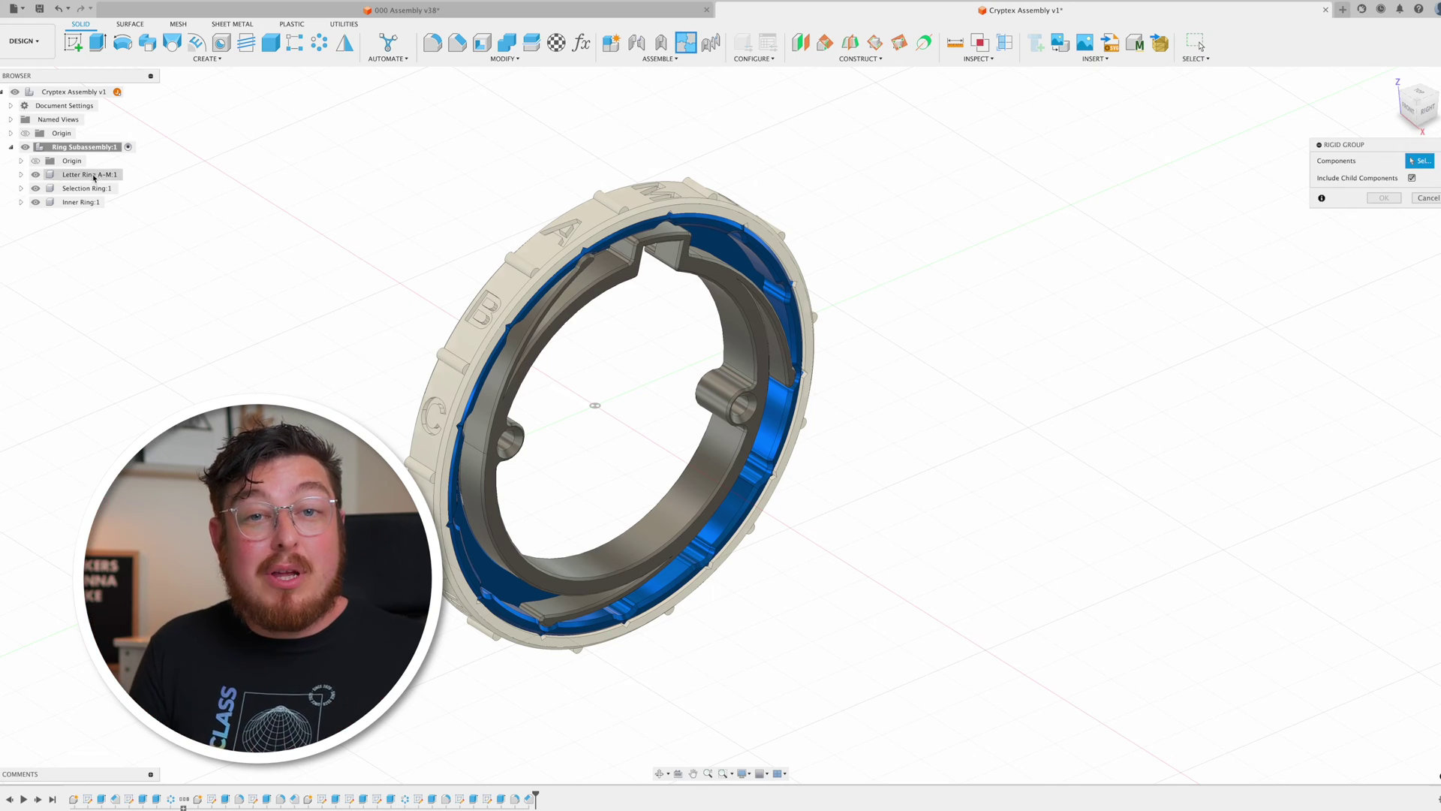
Lock the Letter Ring, Selection Ring and Inner Ring together in one rigid group.
left_click(90, 174)
left_click(81, 201, "shift")
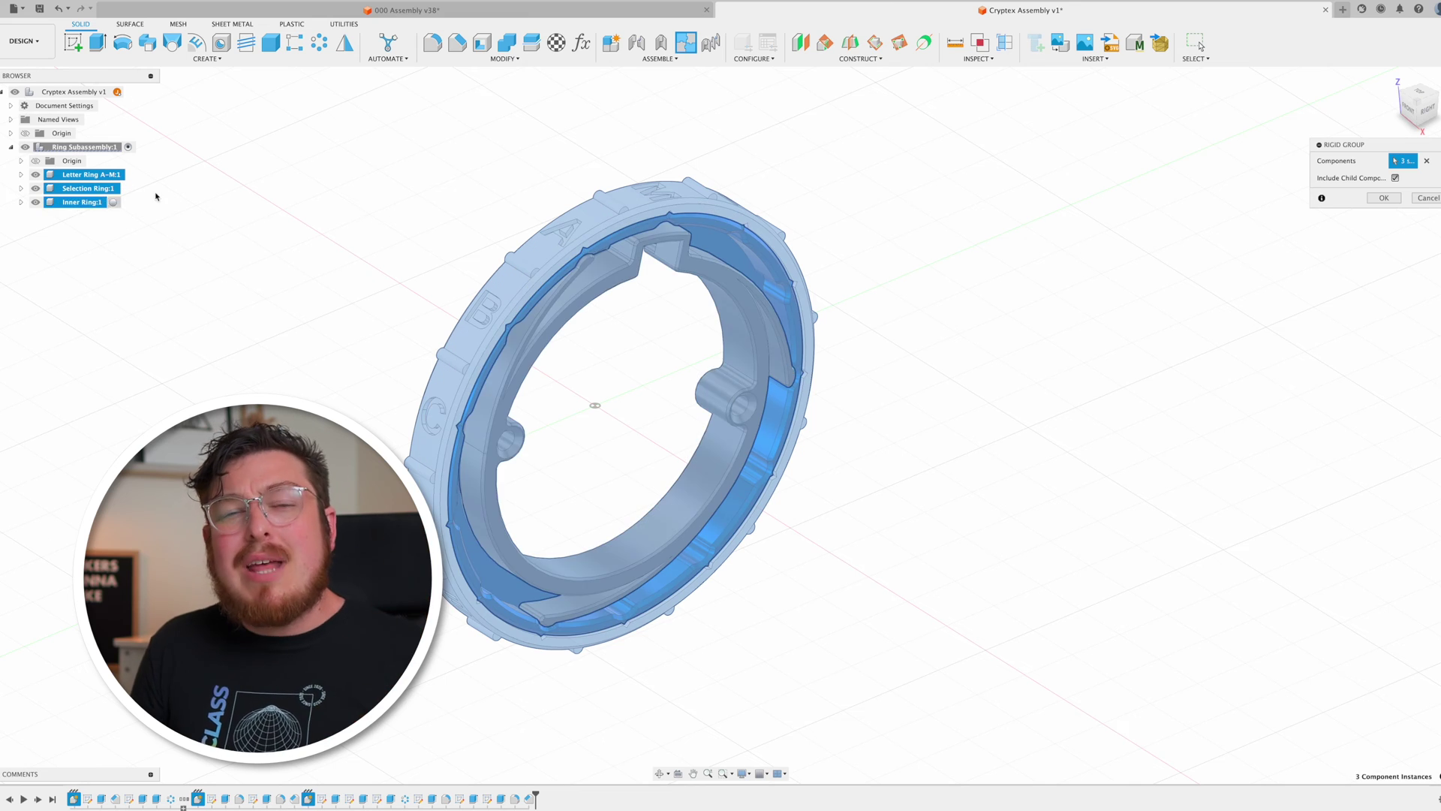
left_click(1382, 198)
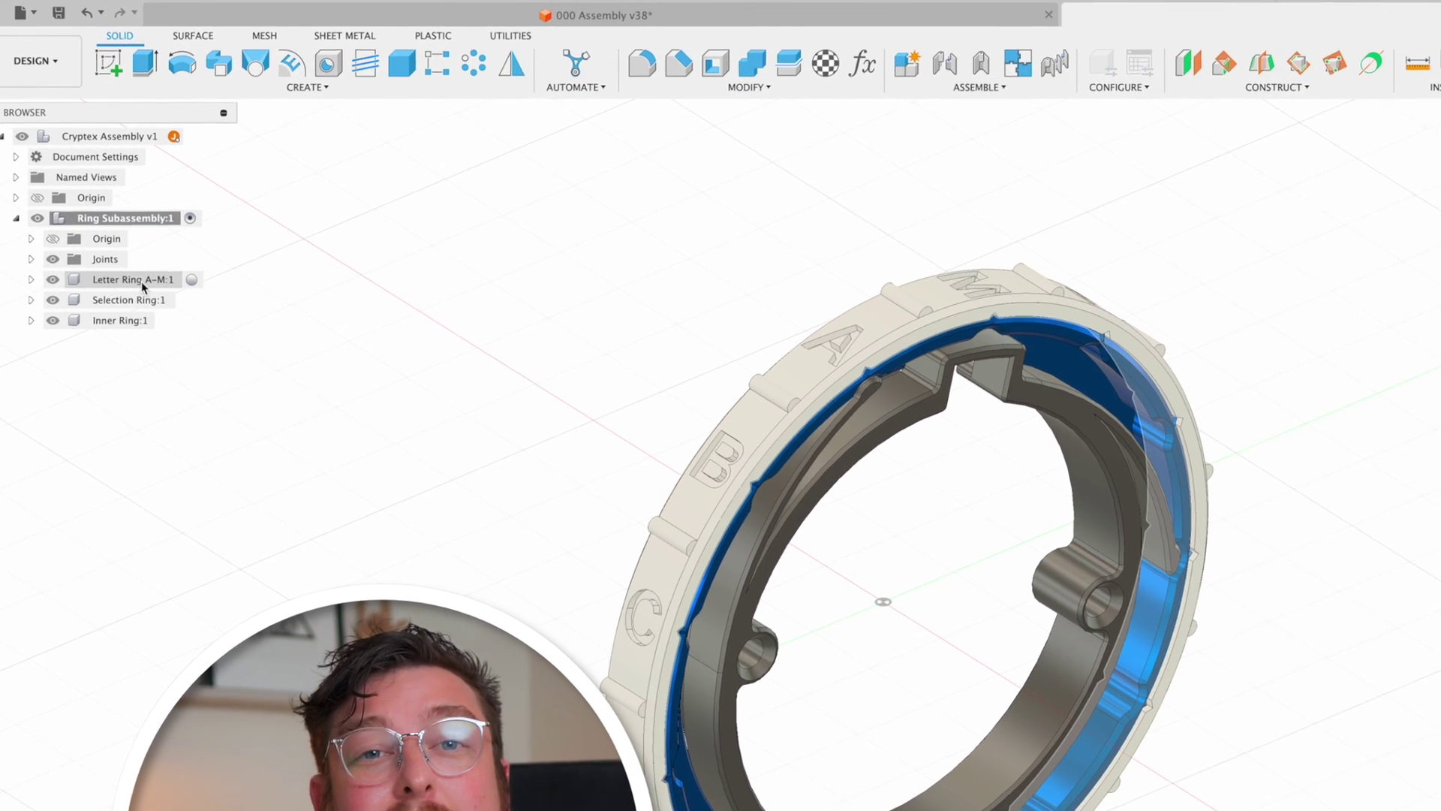
right_click(98, 178)
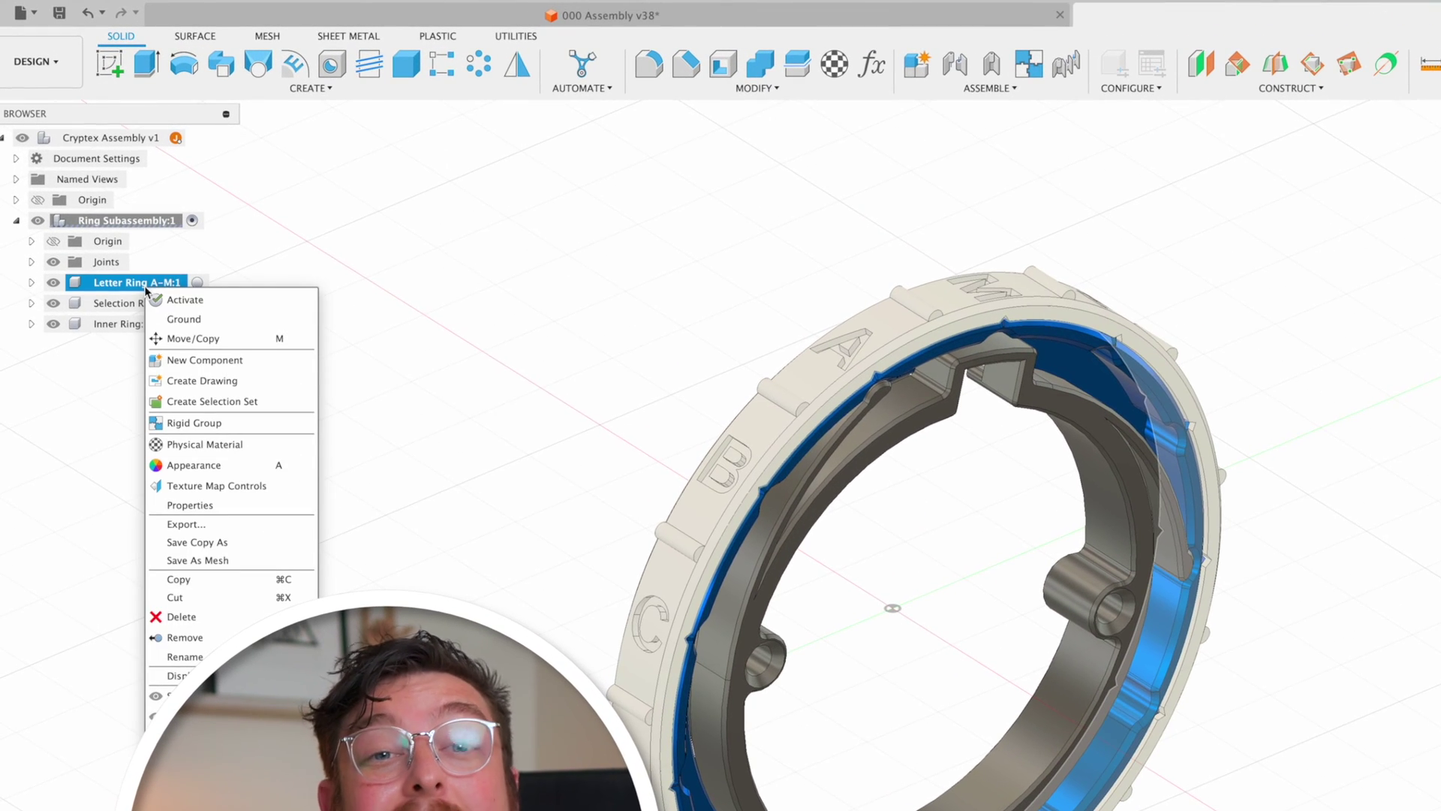
left_click(220, 323)
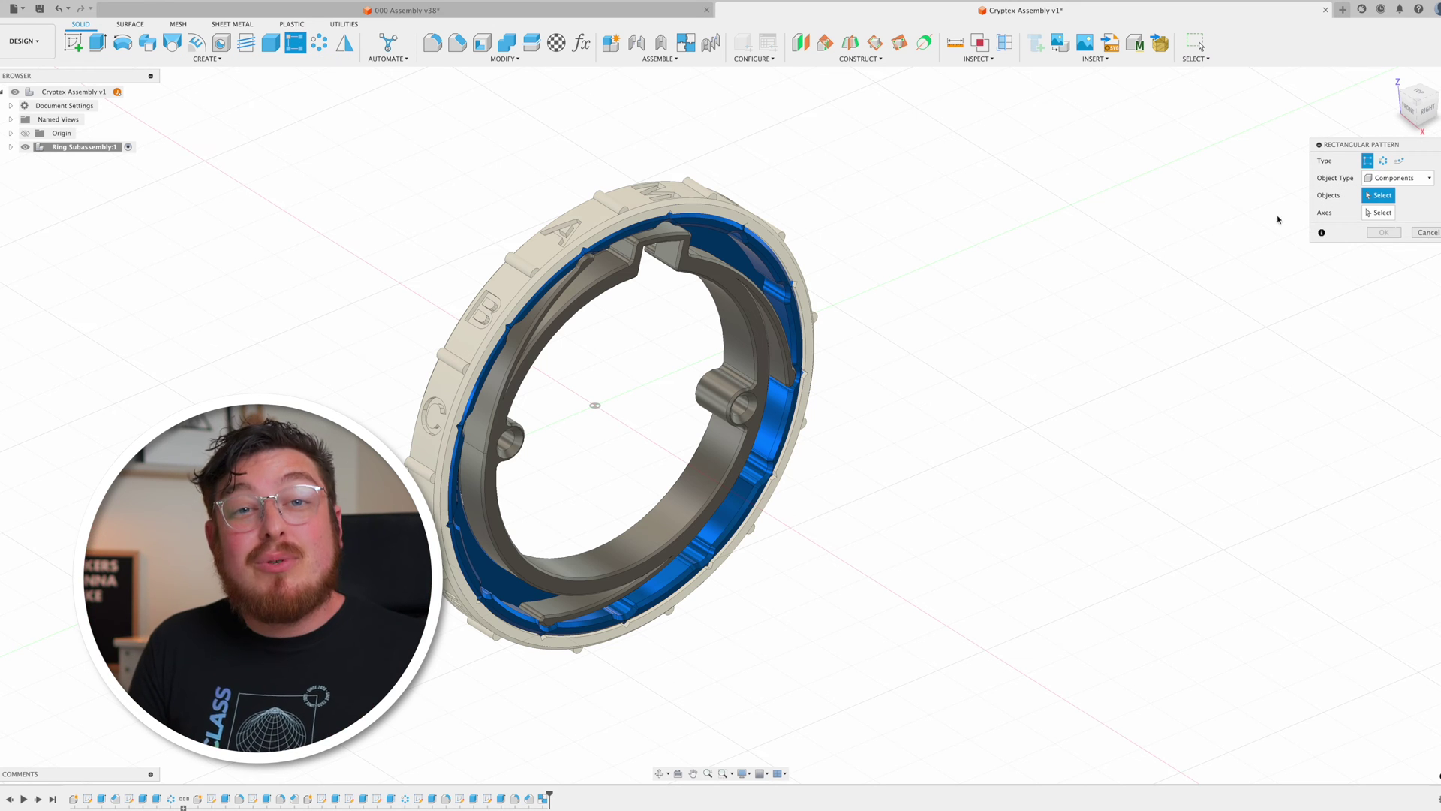
Pattern the ring subassembly five times, 8.6 mm apart, and rigid-group all five copies.
left_click(85, 147)
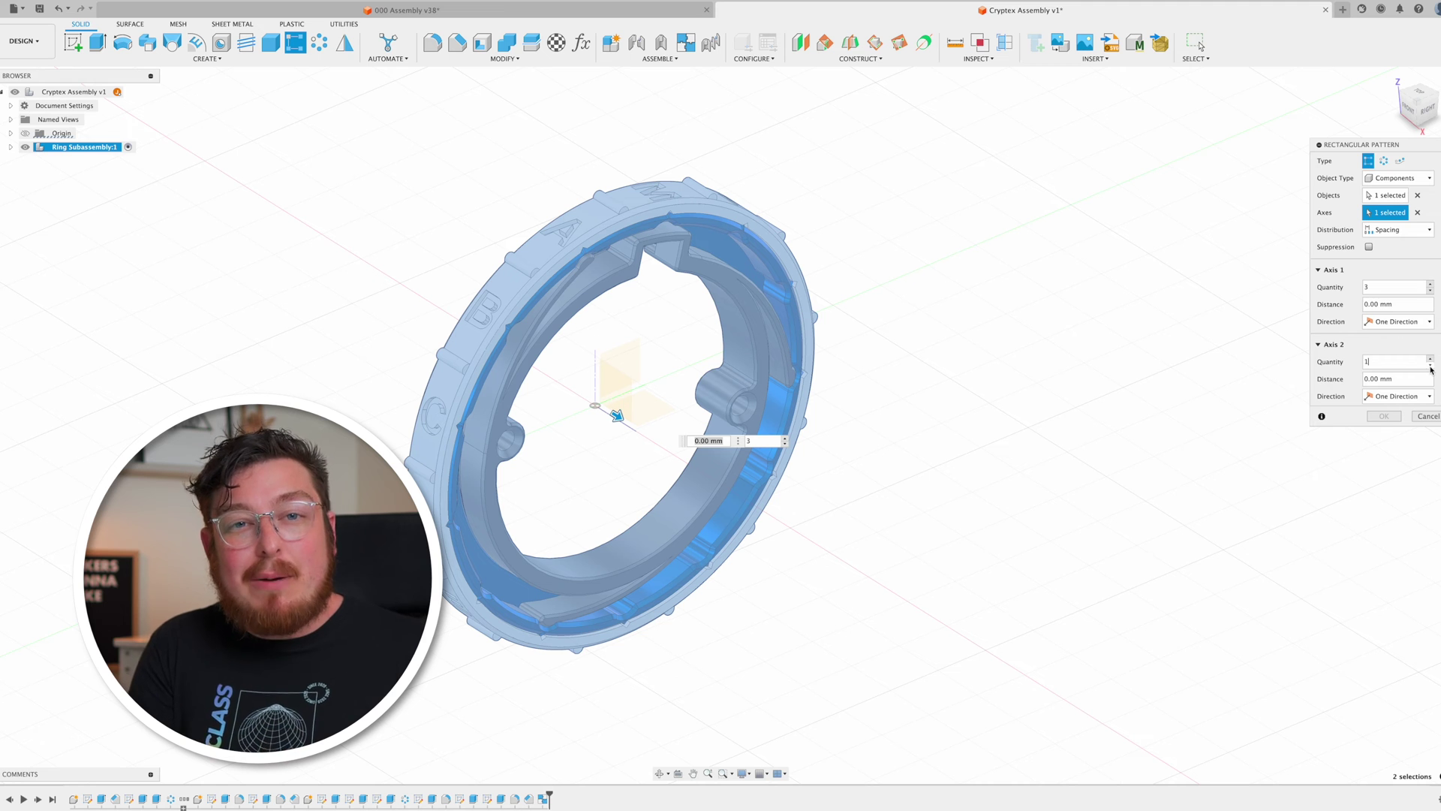
type("8.6")
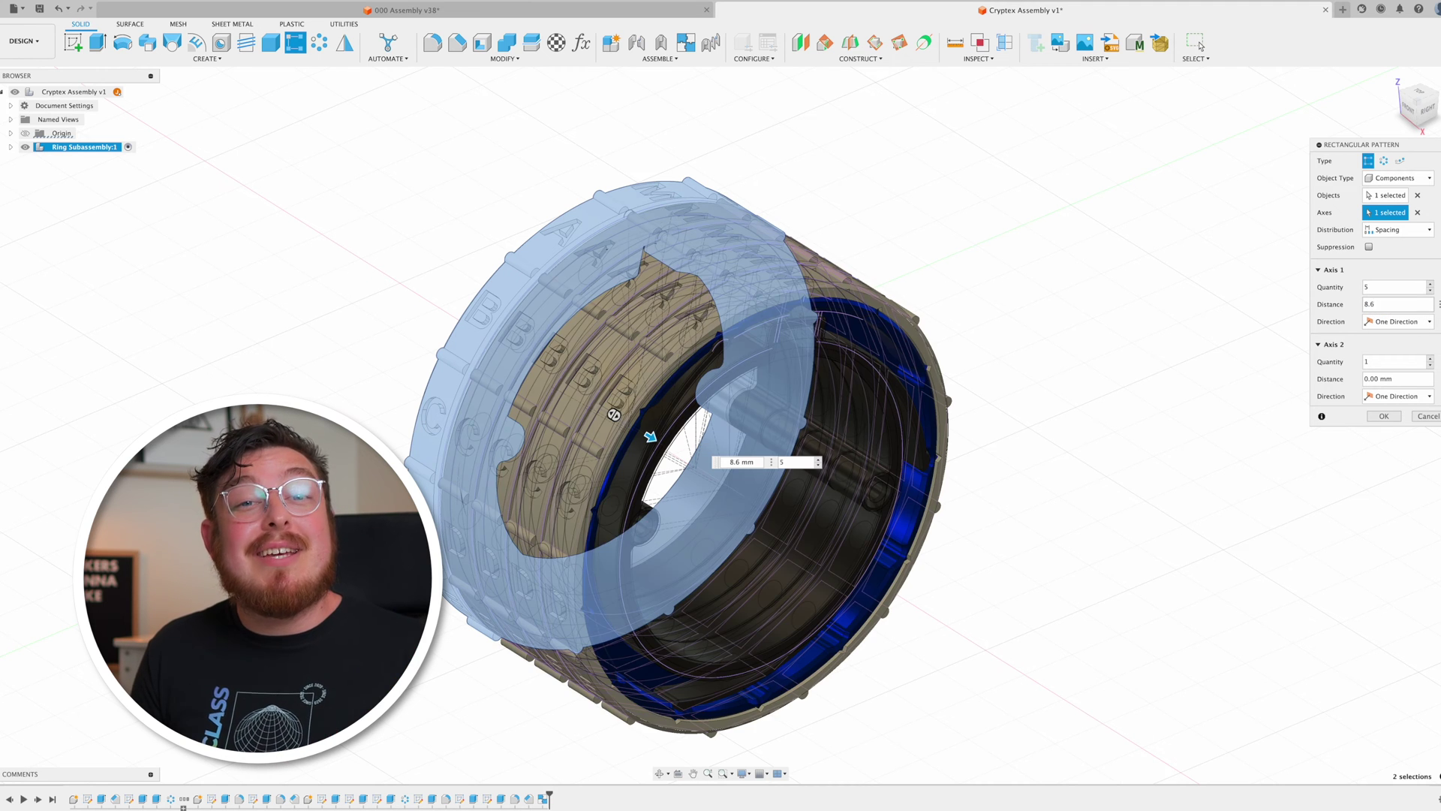
left_click(1388, 418)
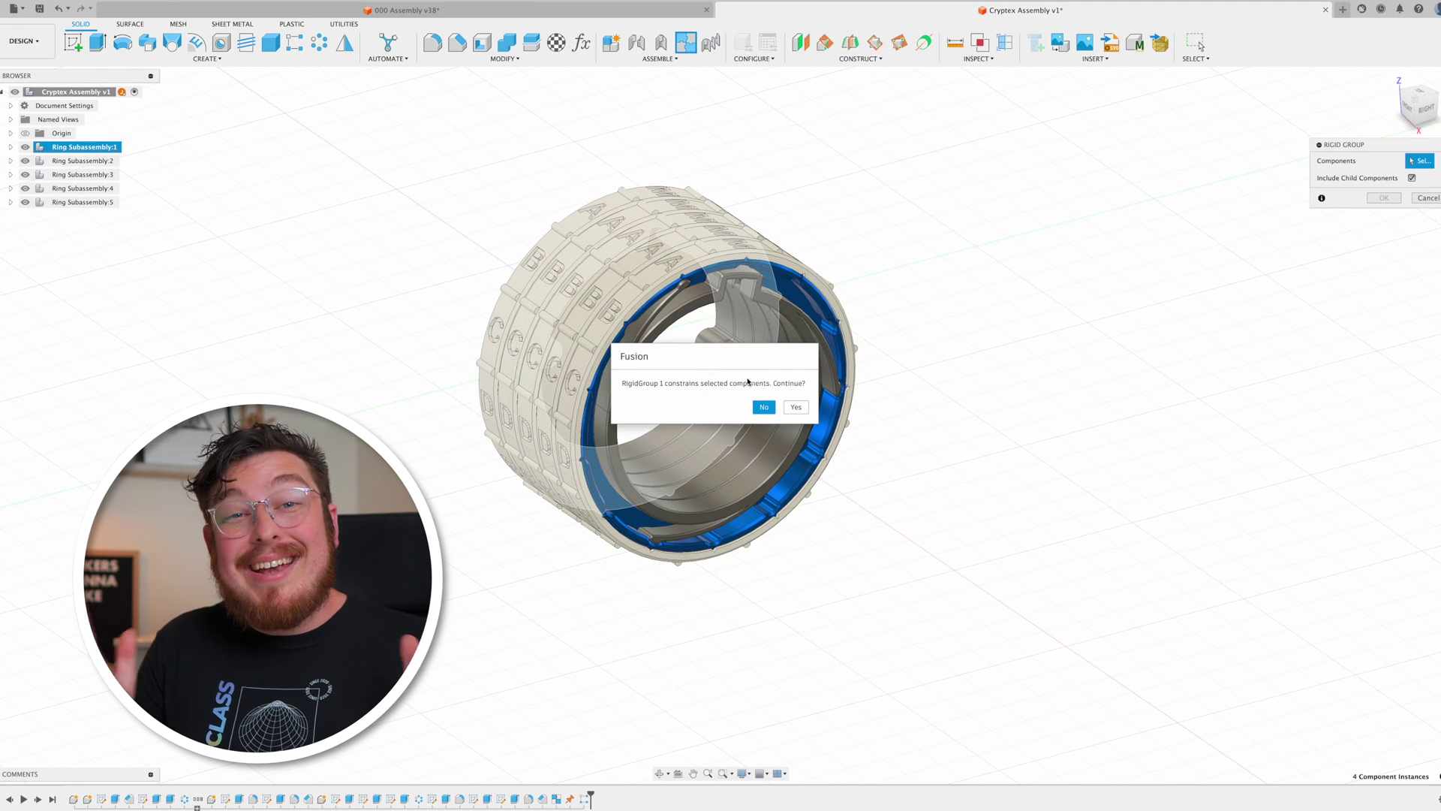
left_click(796, 406)
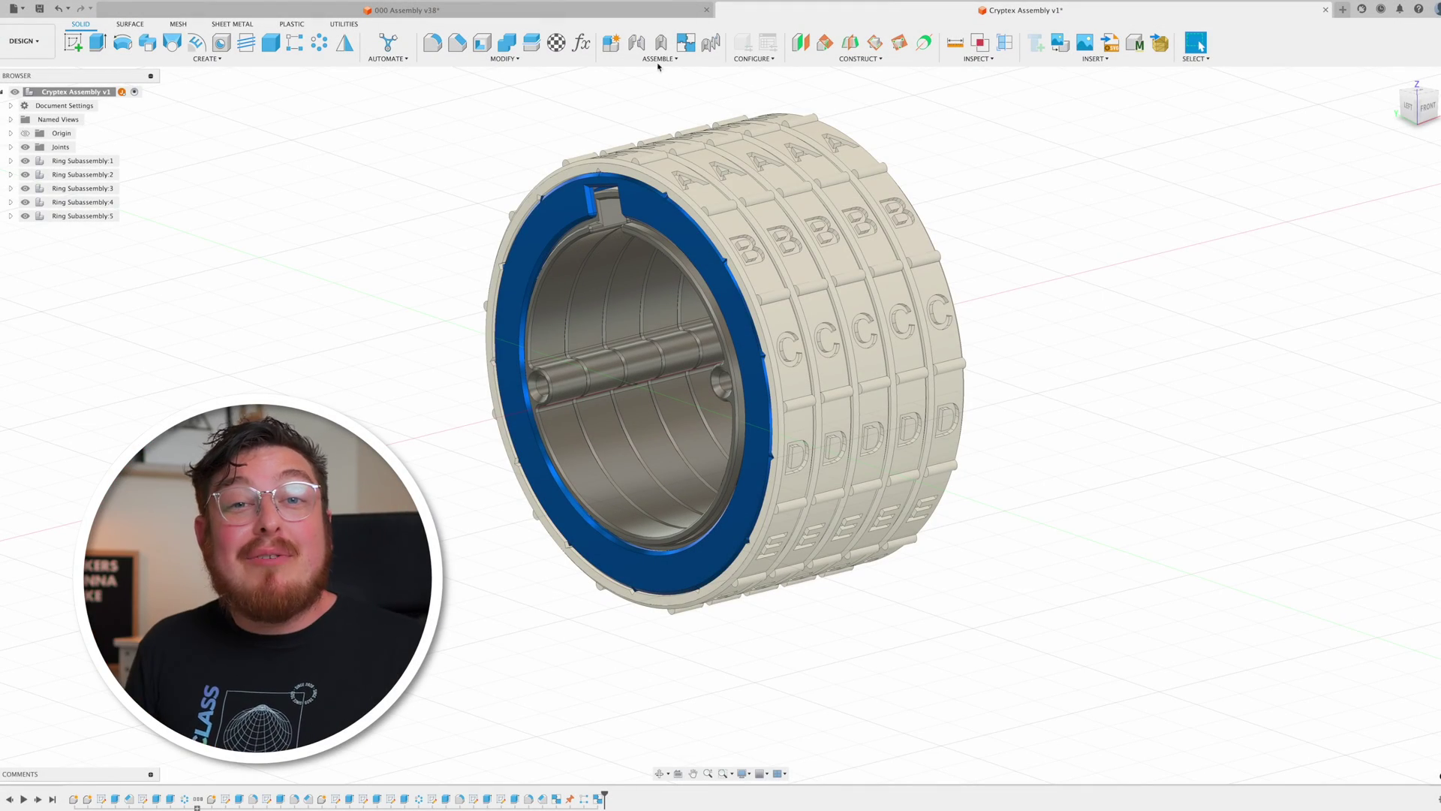
Create a new activated component named Open End Cap.
left_click(612, 43)
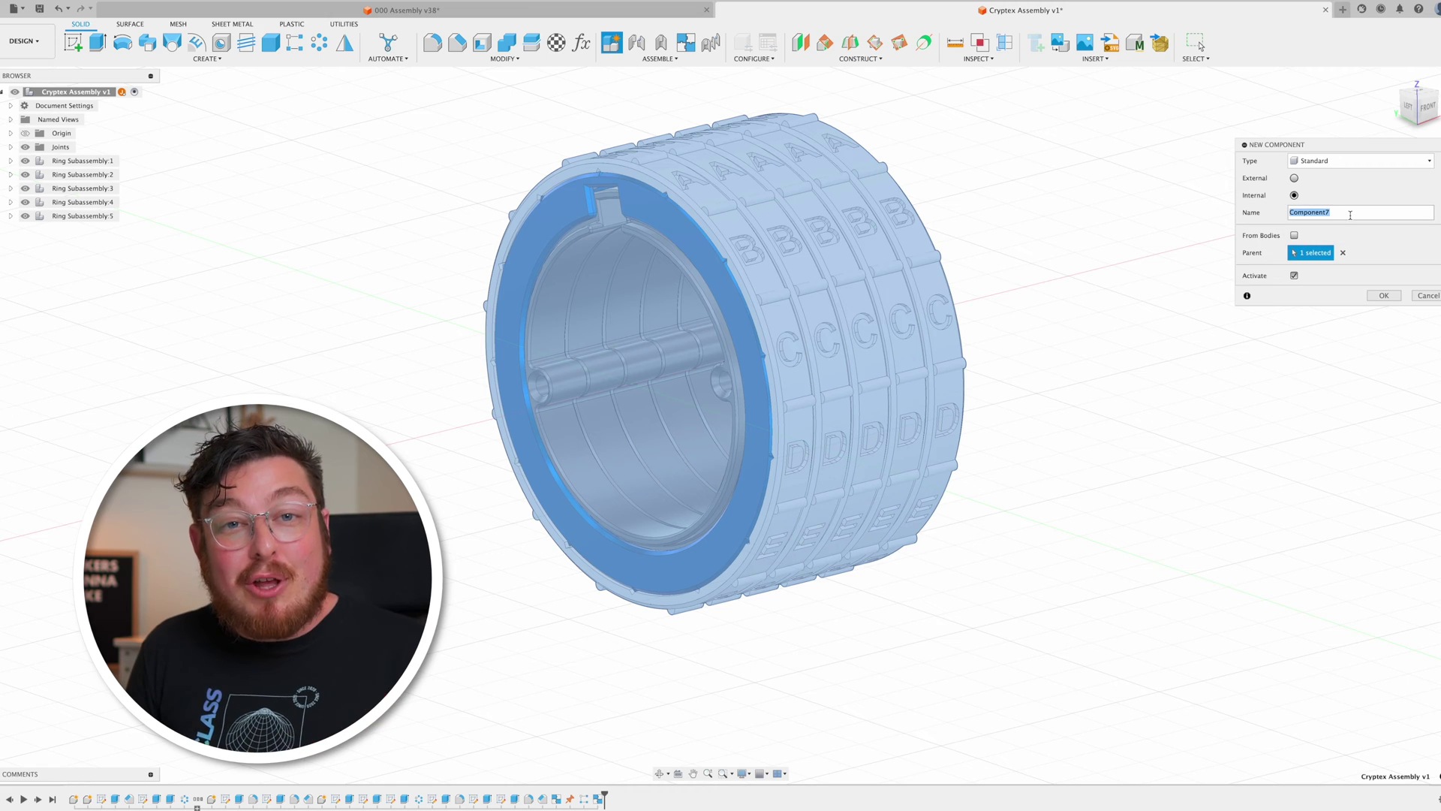
key("Return")
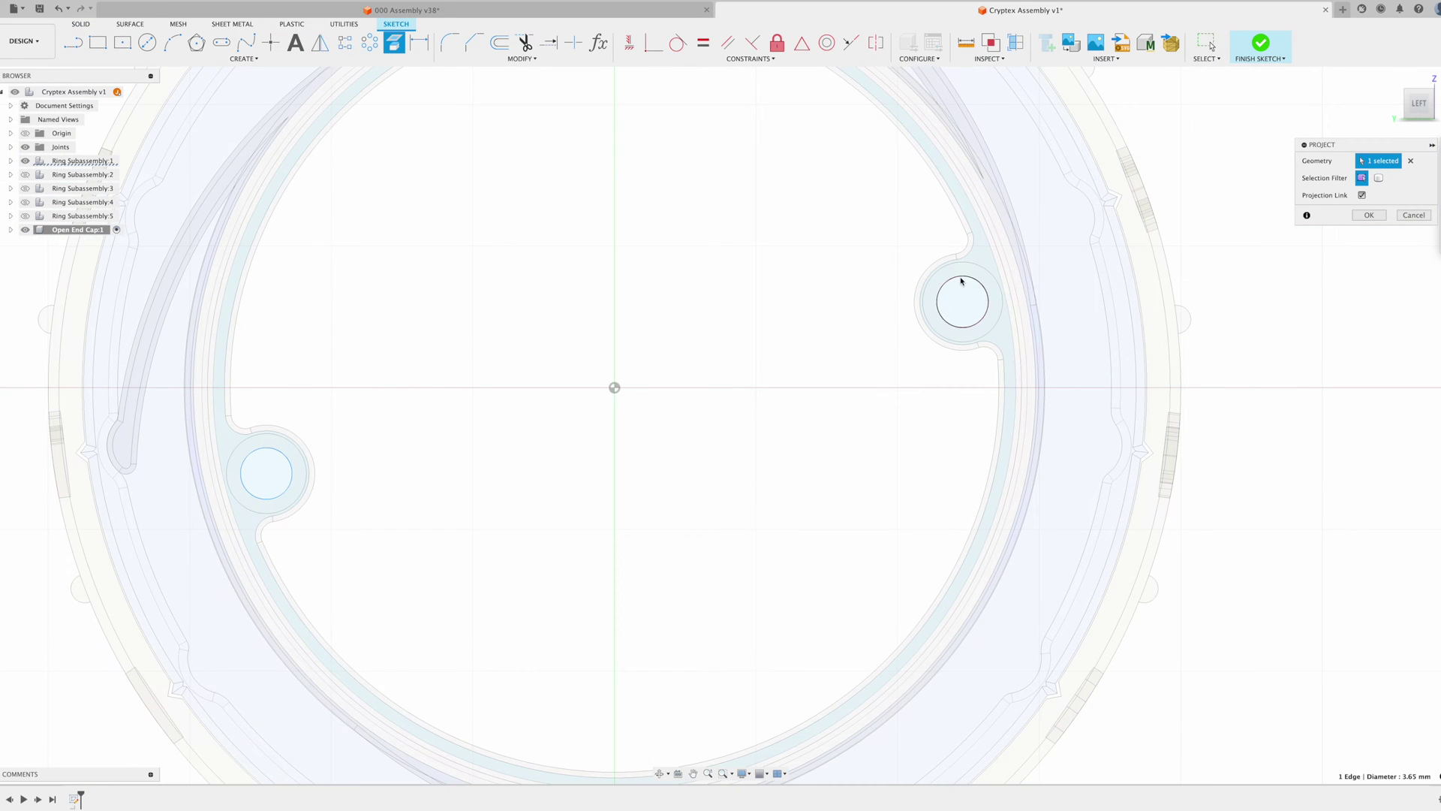
scroll(961, 281, "down", 3)
Project the ring's outer circle, inner edges, notch and both pin bosses into the cap sketch, then finish it.
left_click(1049, 213)
scroll(563, 273, "up", 5)
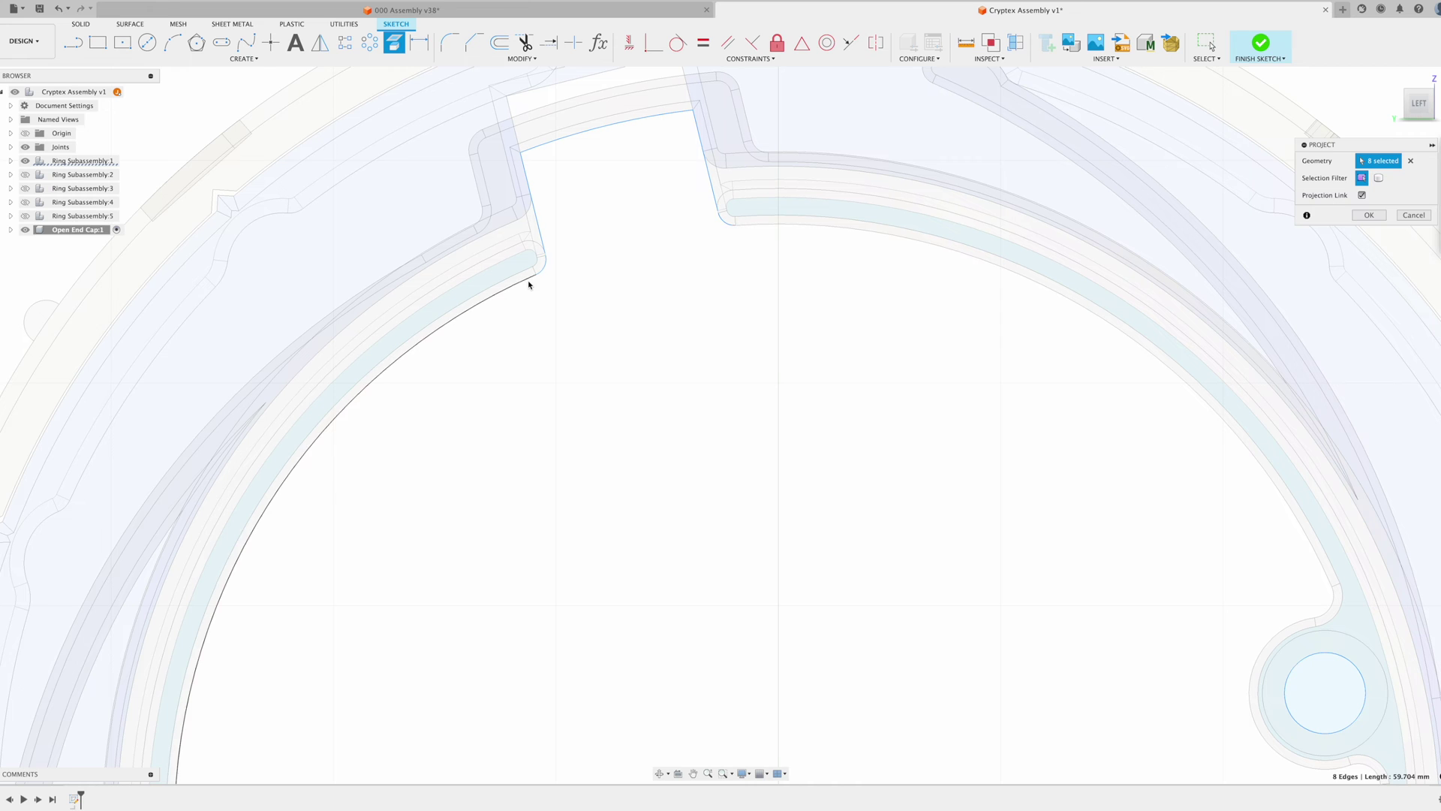
scroll(530, 285, "up", 5)
left_click(251, 75)
scroll(451, 315, "down", 3)
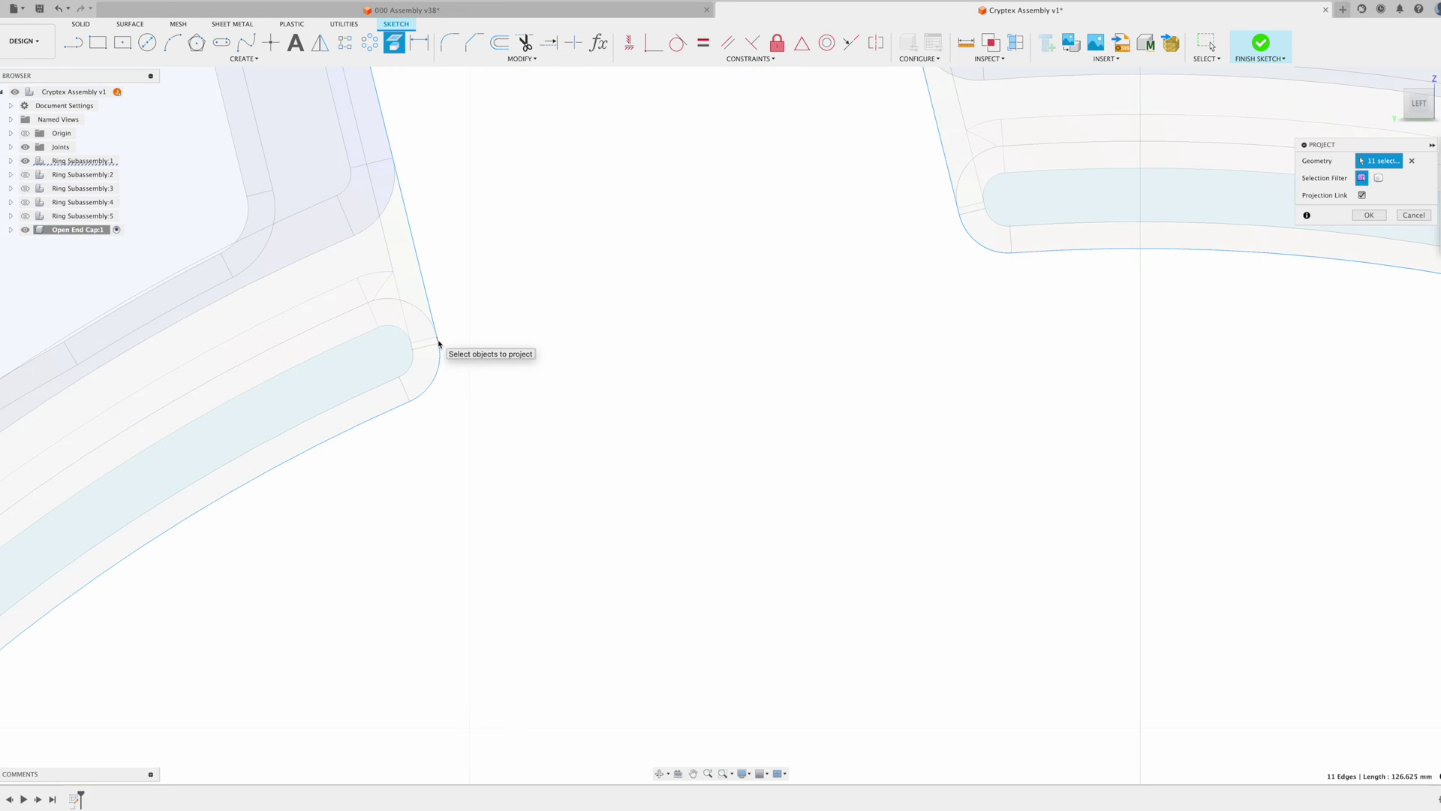
scroll(439, 343, "up", 3)
left_click(439, 344)
scroll(439, 344, "down", 5)
left_click(591, 473)
scroll(349, 580, "up", 3)
left_click(333, 543)
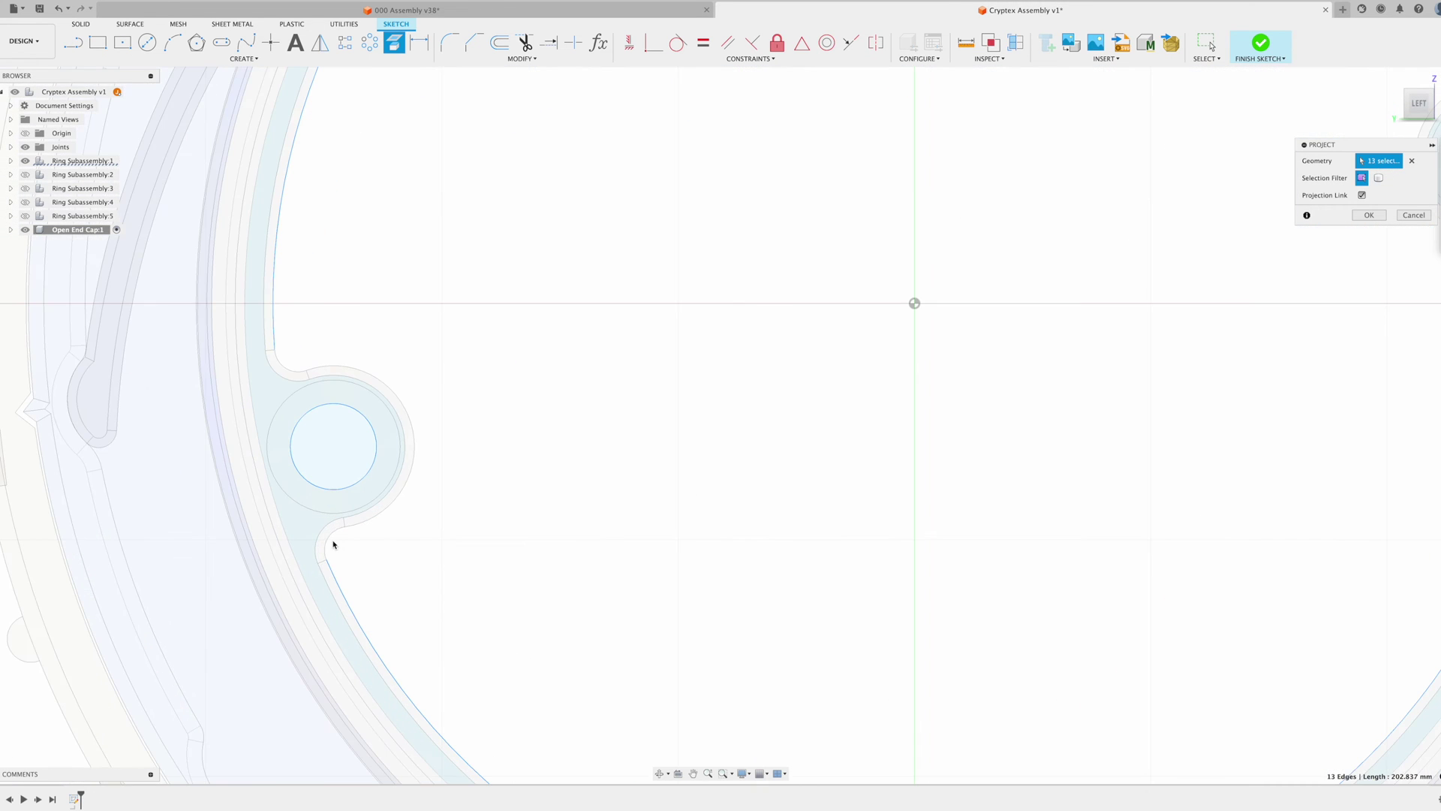
middle_click_drag(450, 472, 848, 372)
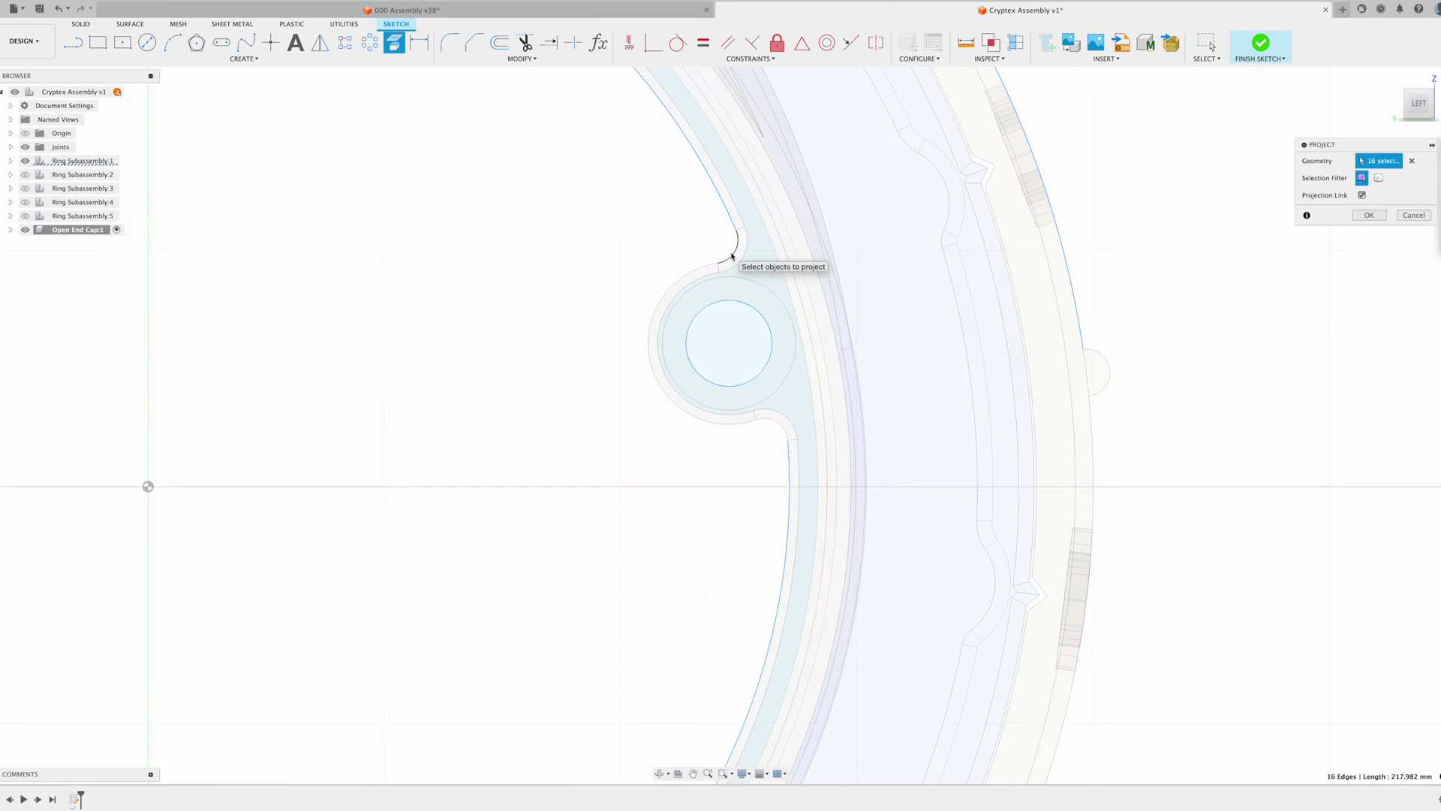
left_click(1368, 214)
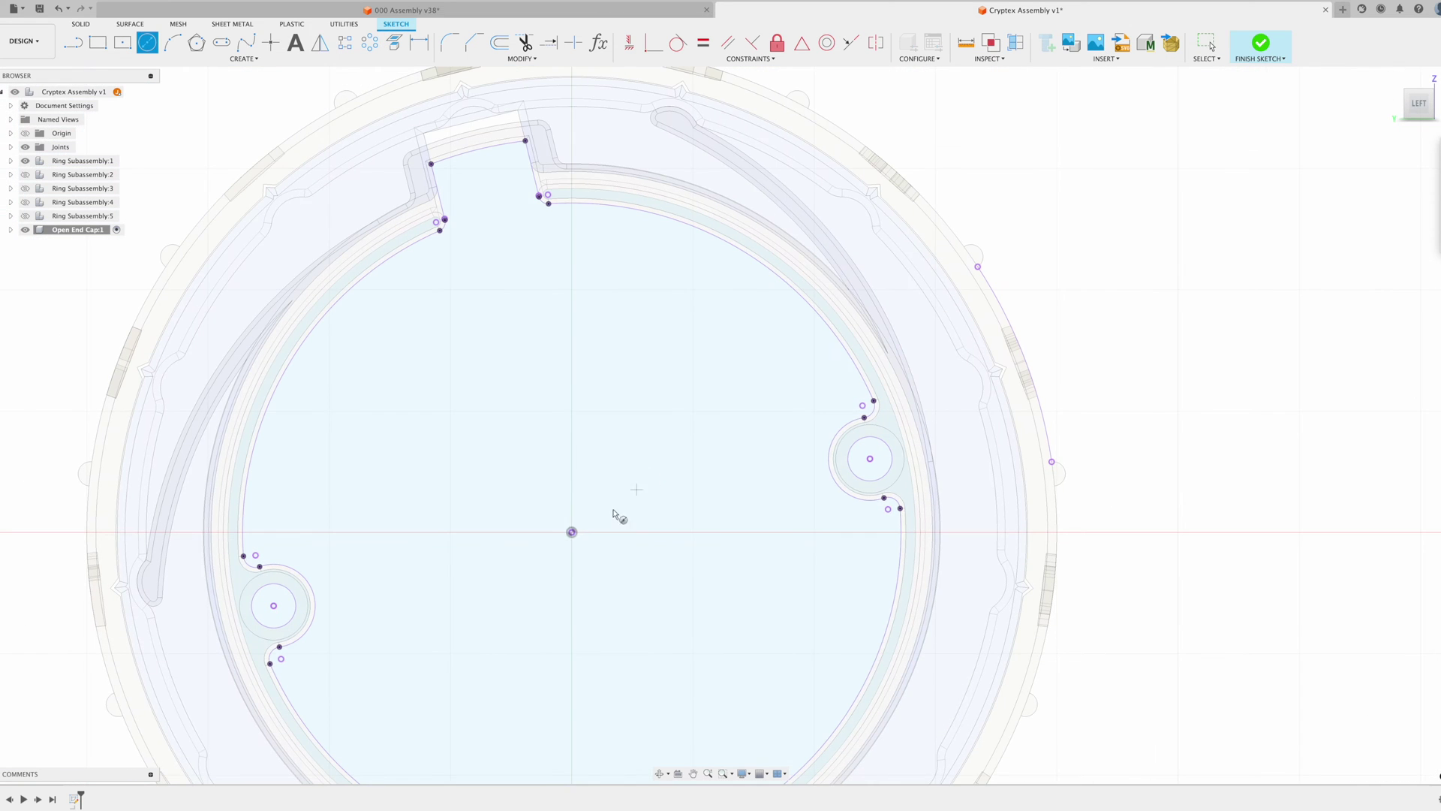
scroll(712, 371, "down", 3)
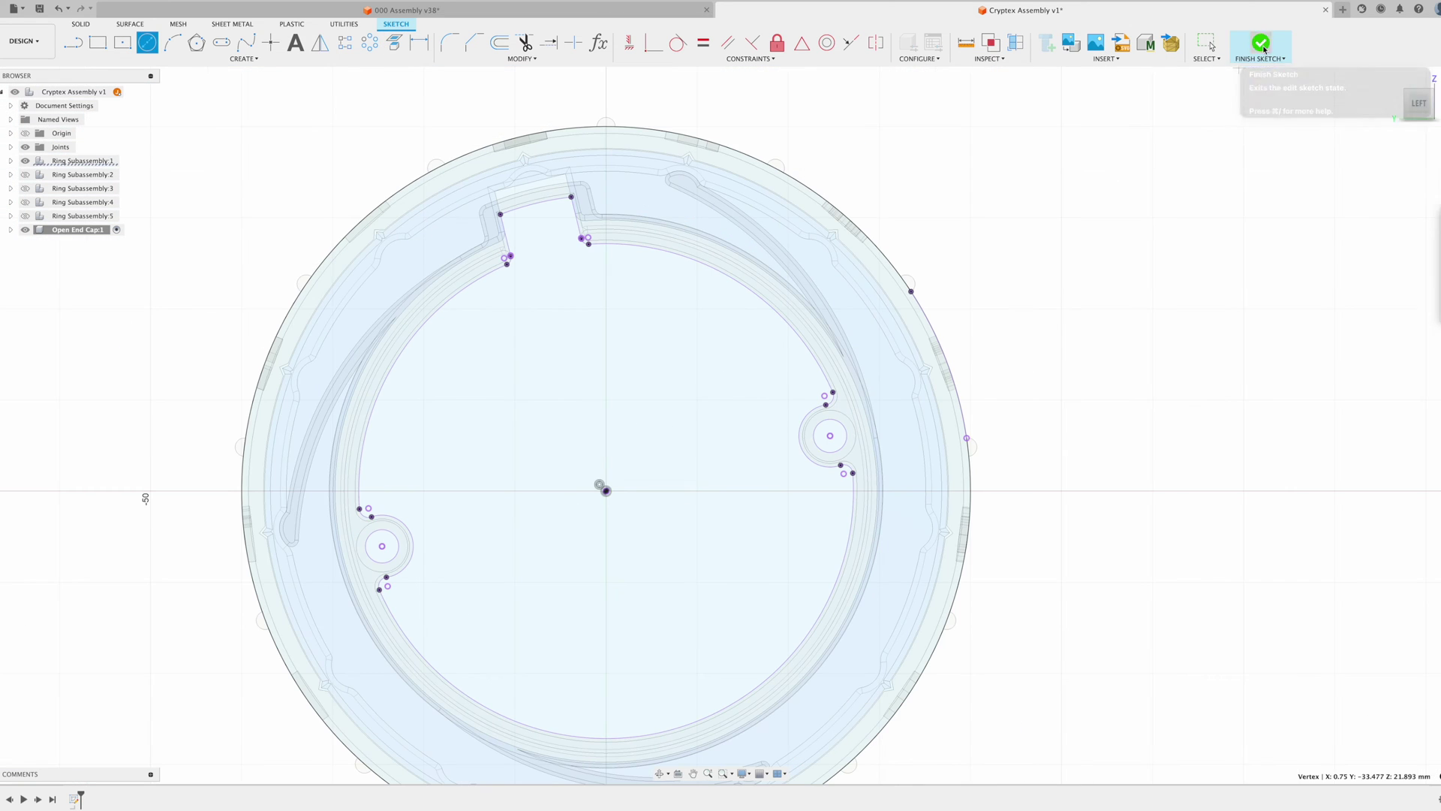
left_click(1270, 54)
scroll(554, 404, "up", 5)
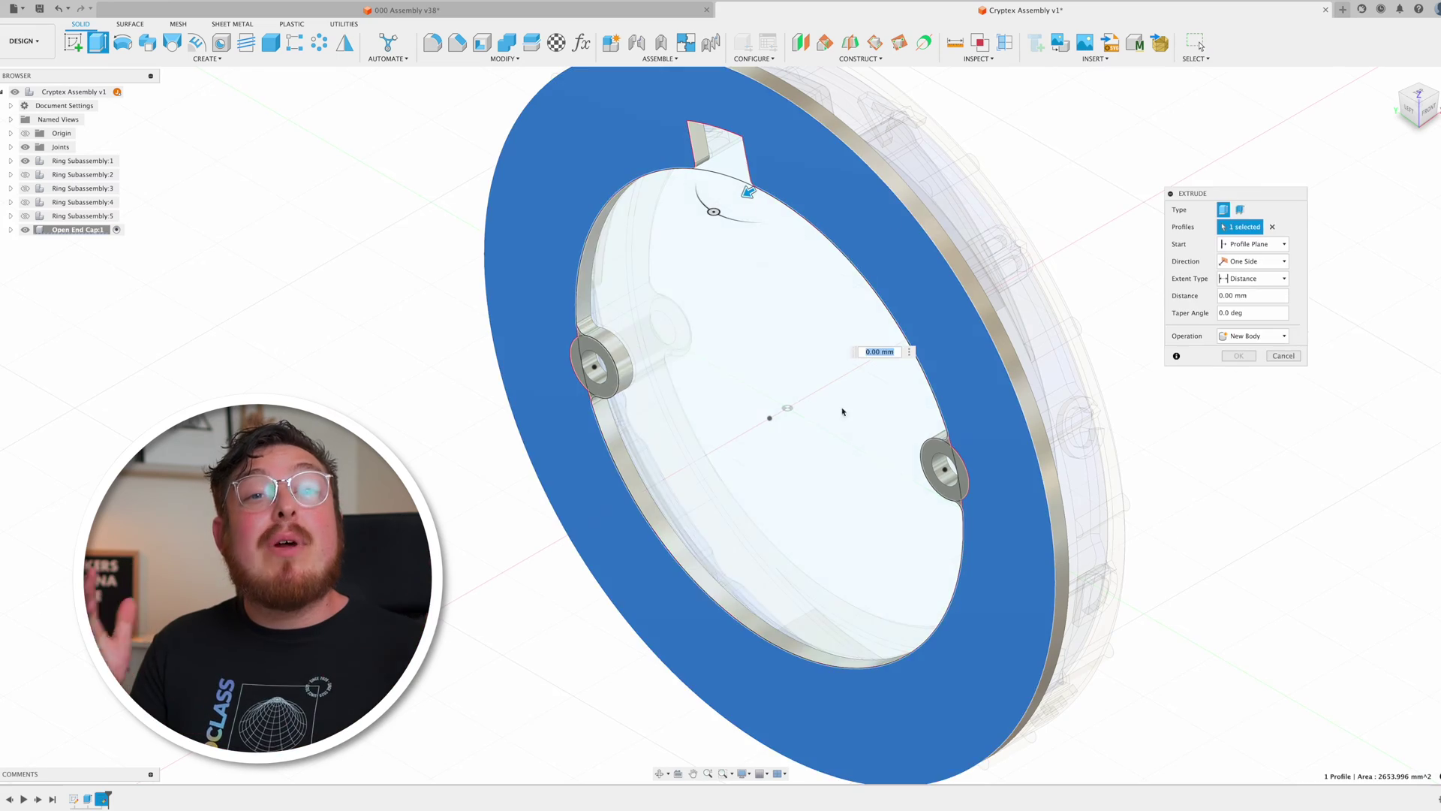
scroll(743, 462, "up", 5)
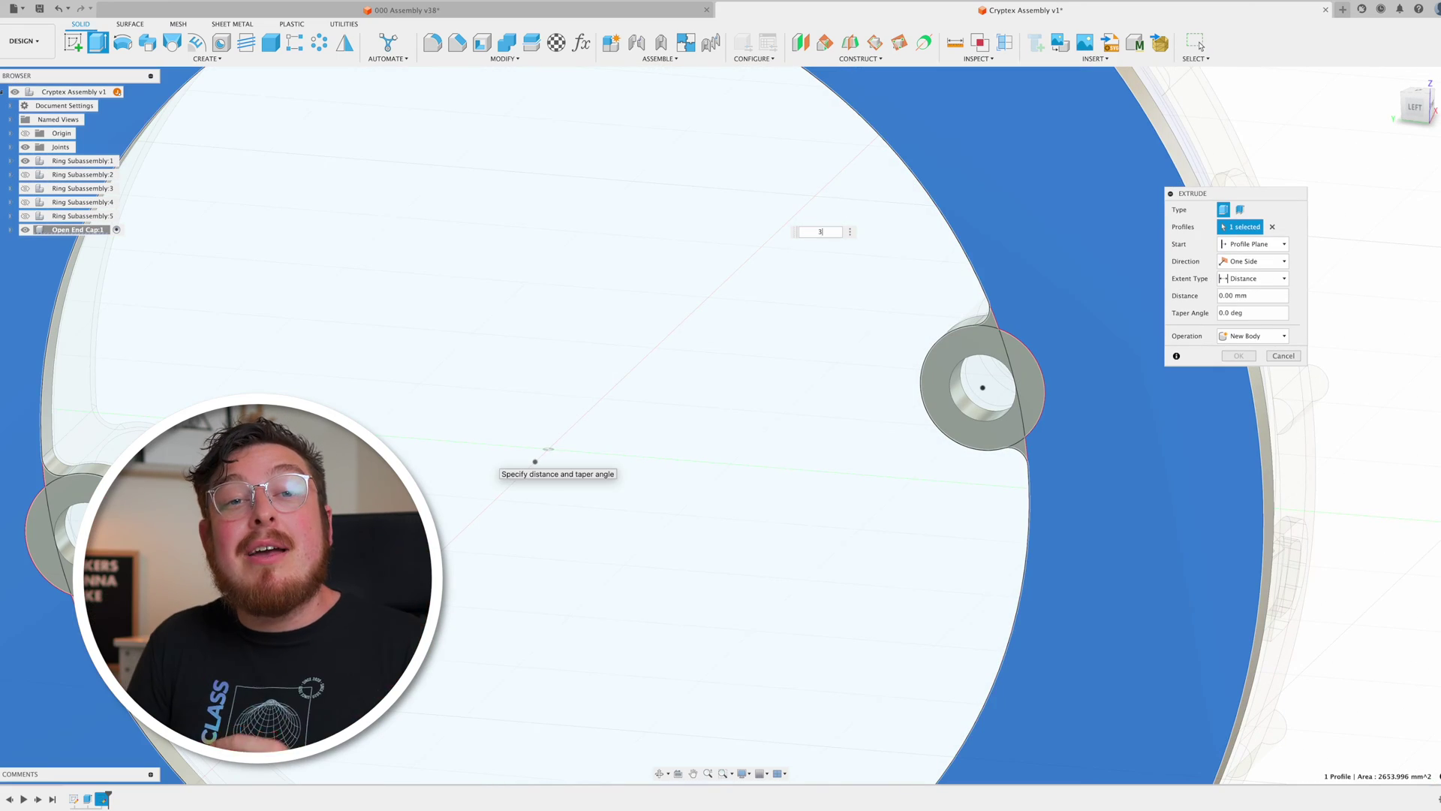
Extrude the cap profile as a new solid body and orbit to inspect it.
left_click(1238, 356)
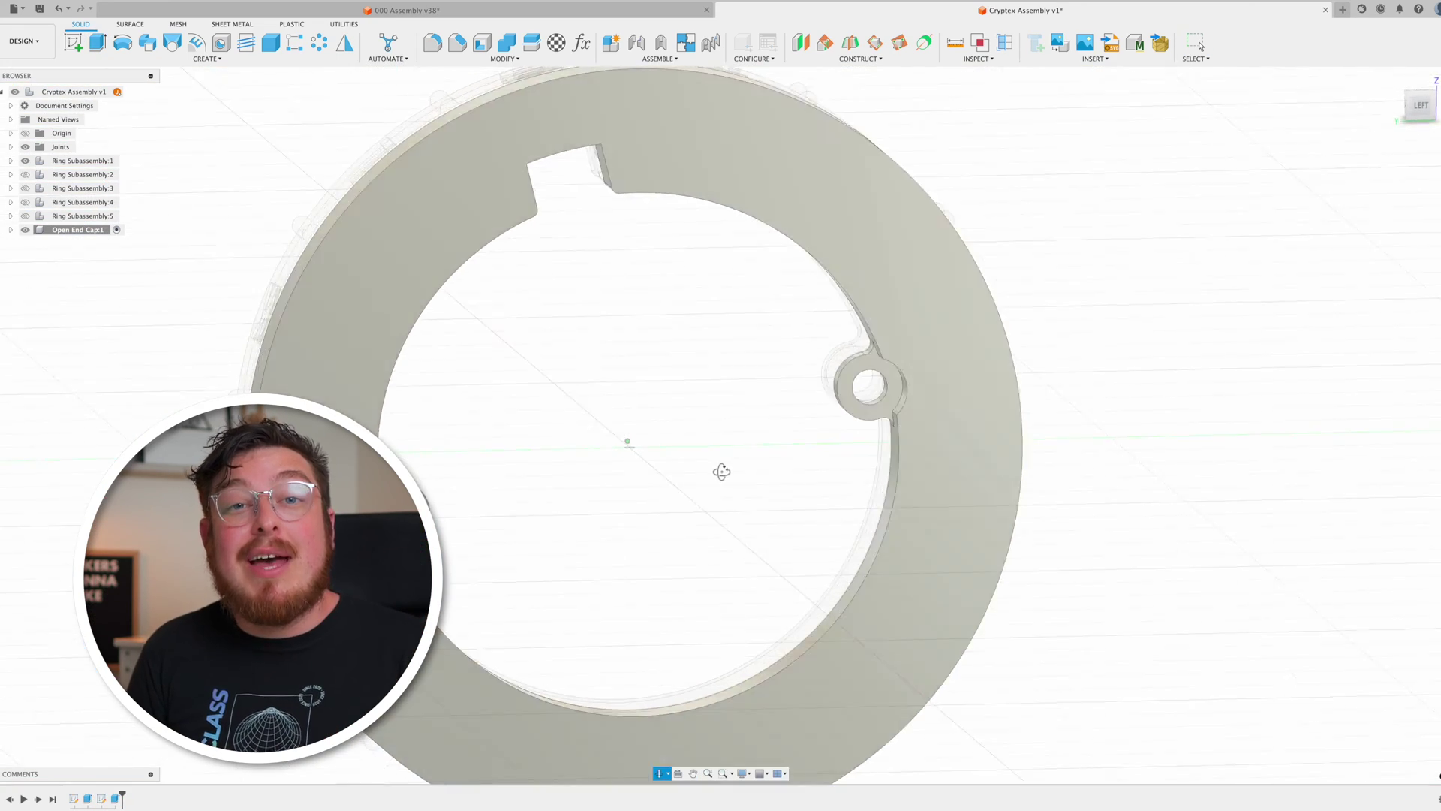
middle_click_drag(675, 451, 758, 465, "shift")
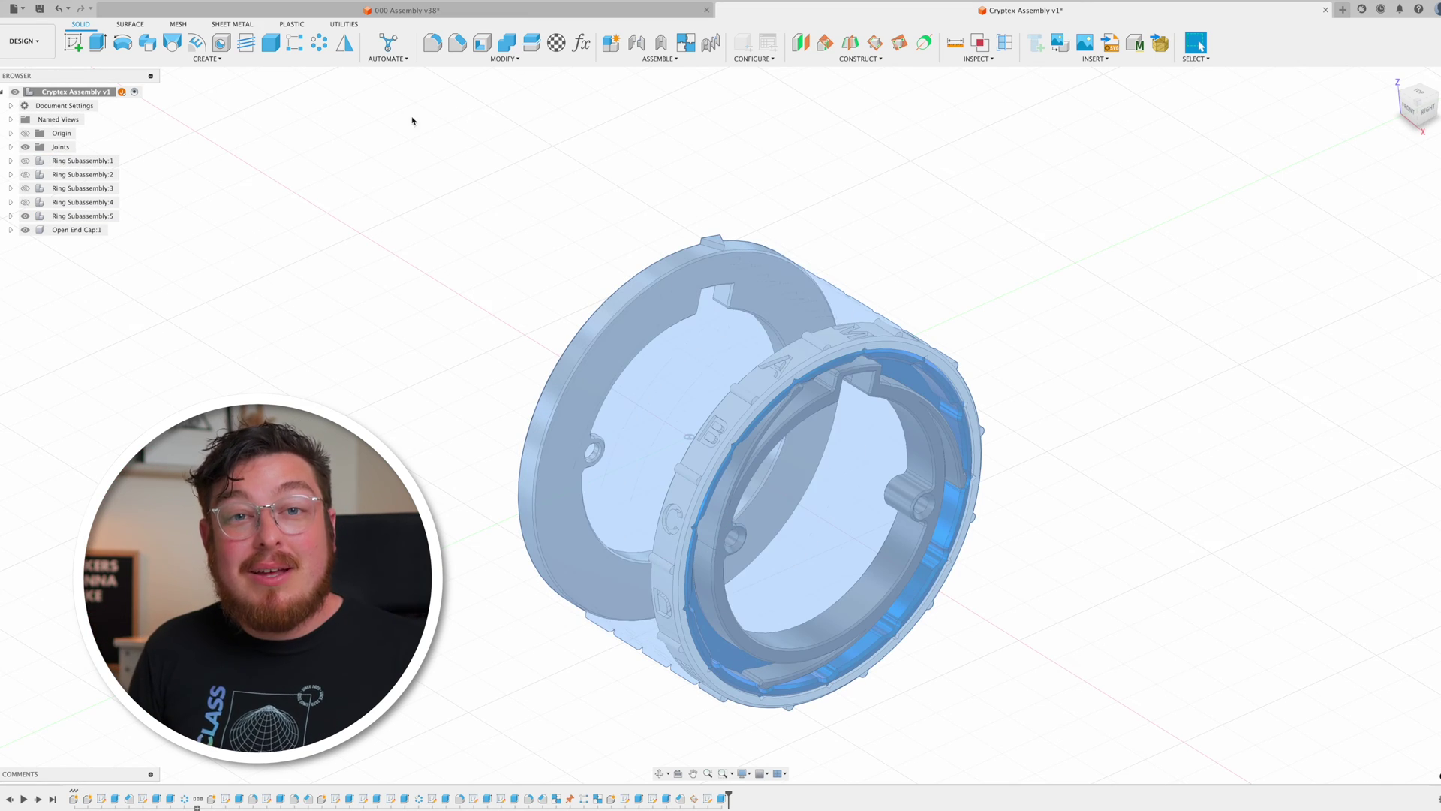
Create the Closed End Cap component with a sketch on the ring face, projecting its edges.
left_click(611, 44)
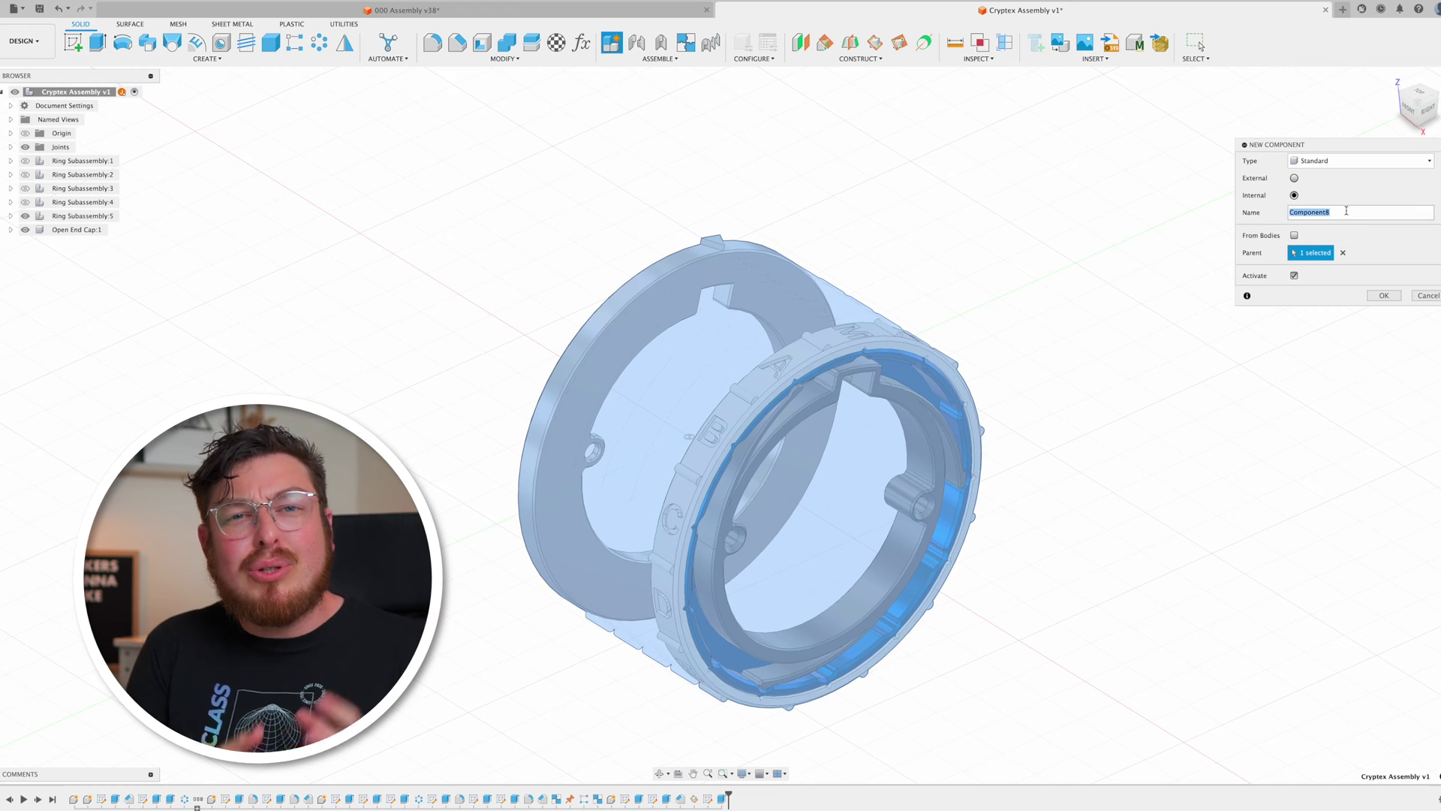
key("Return")
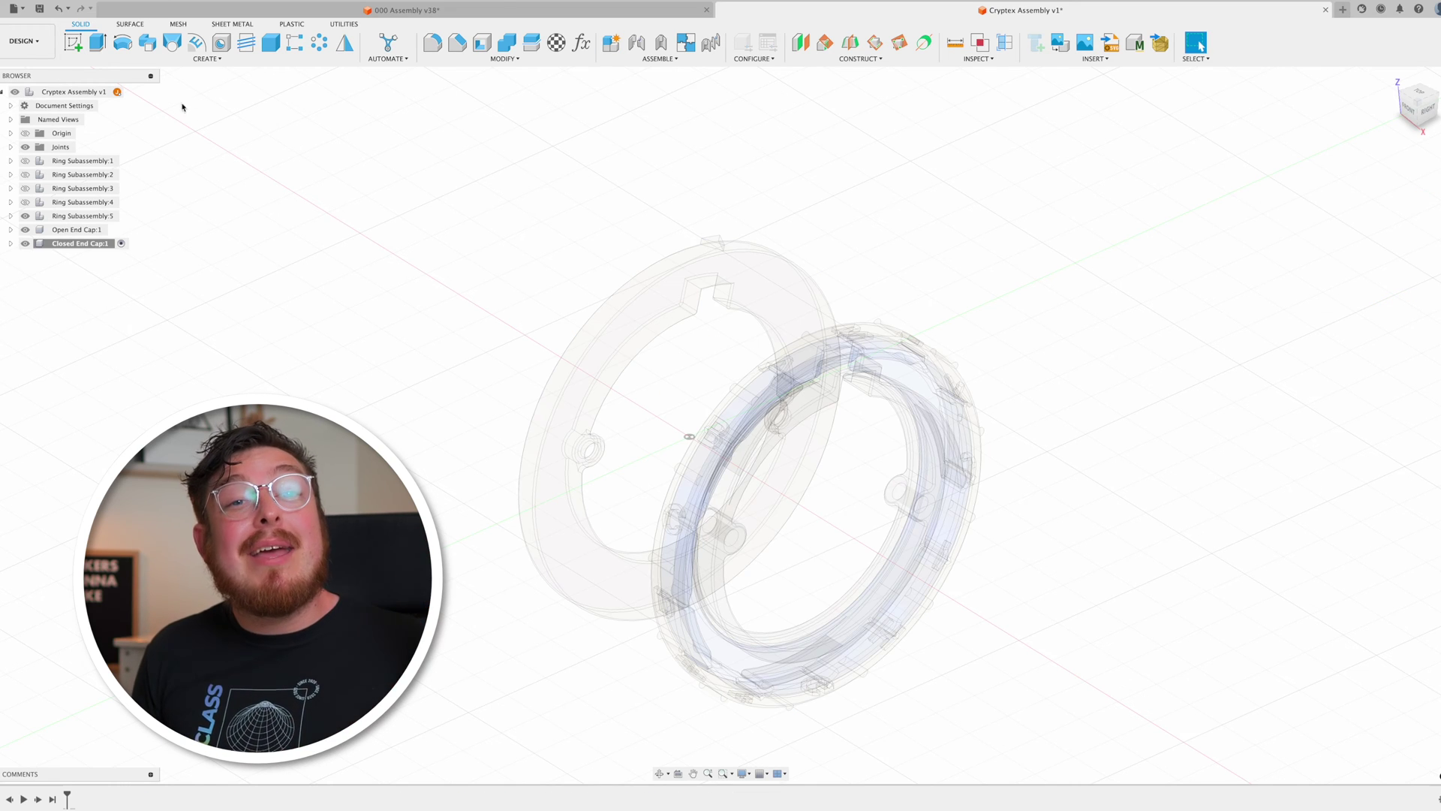
left_click(712, 394)
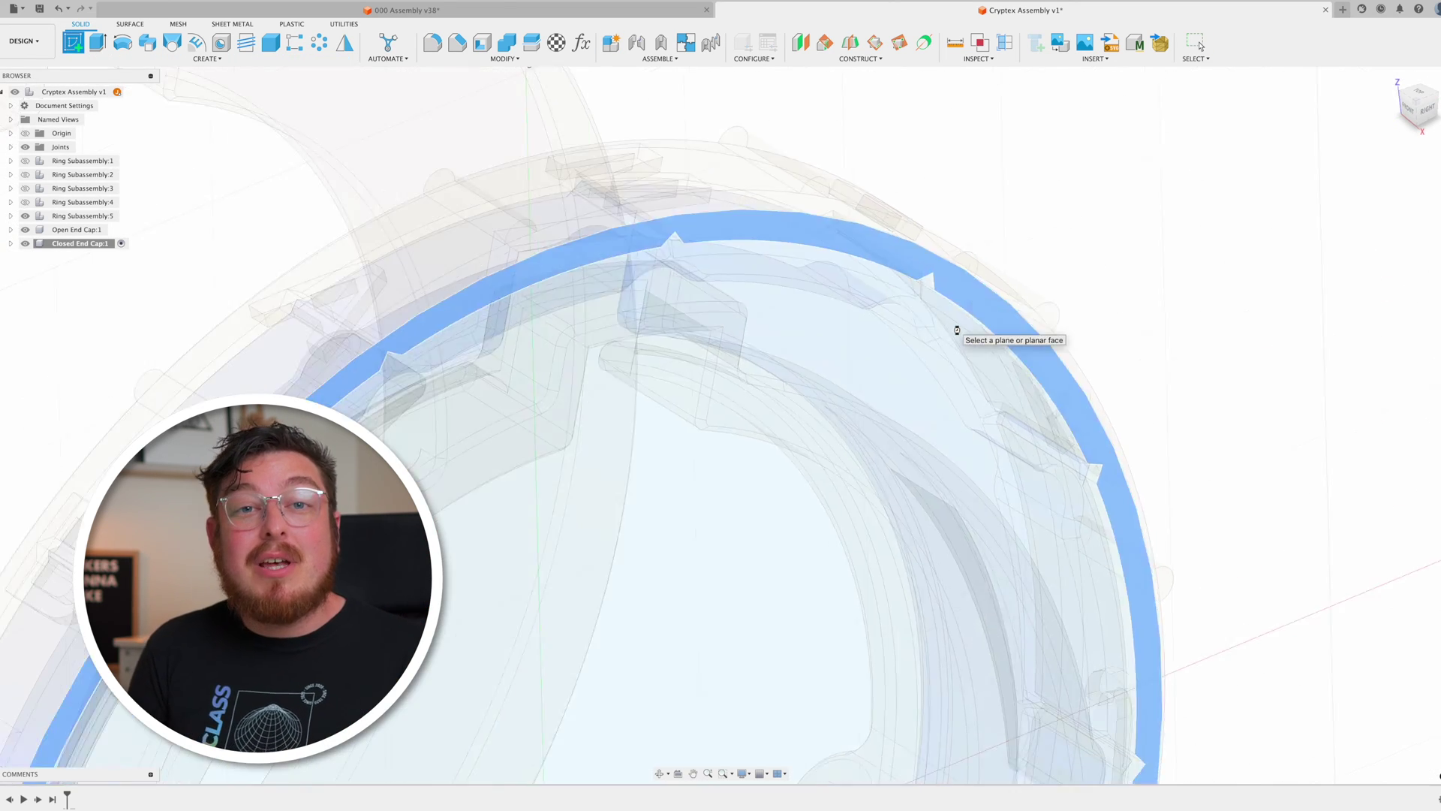
key("p")
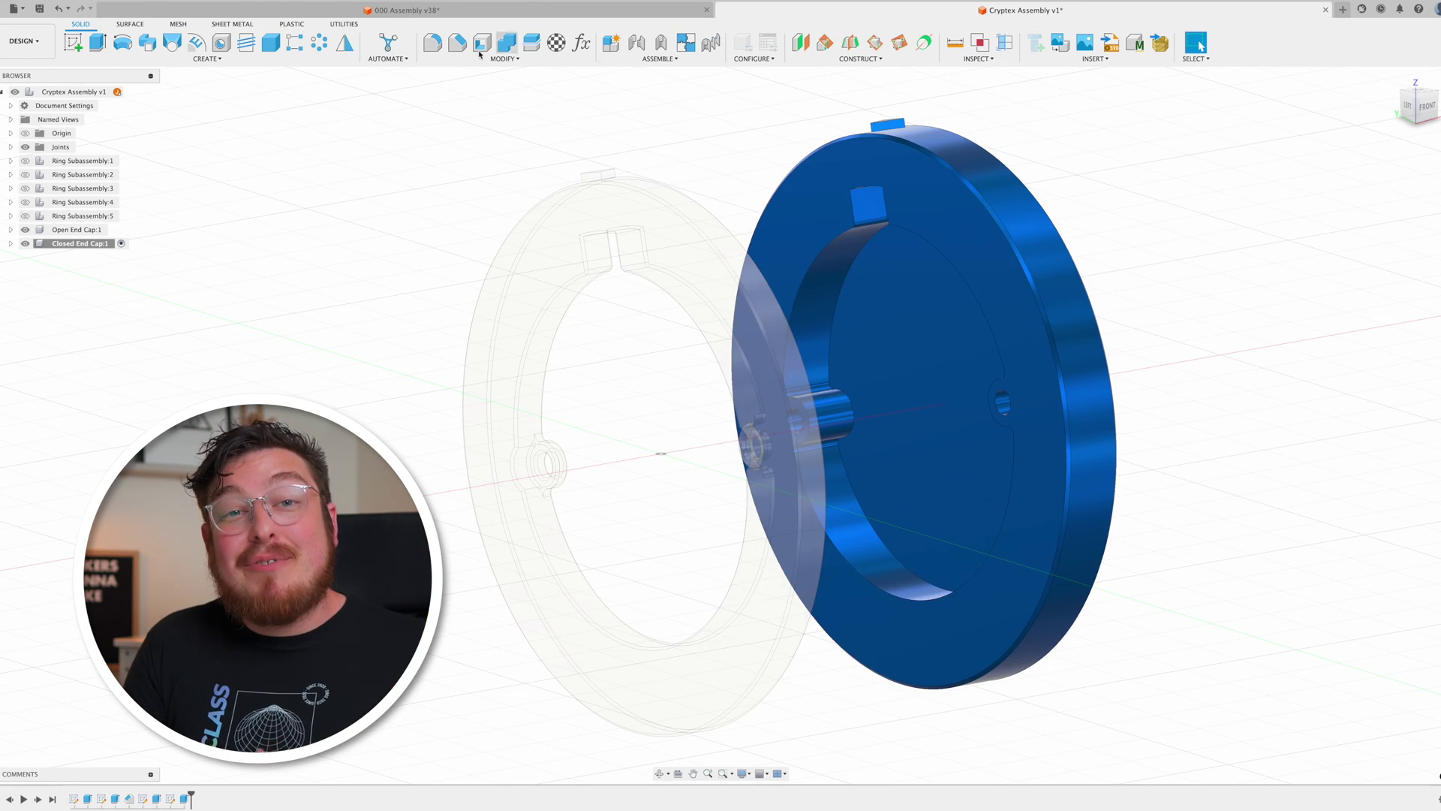
Chamfer the closed cap's inner face edges by 0.5 mm and orbit to face the cap.
left_click(852, 274)
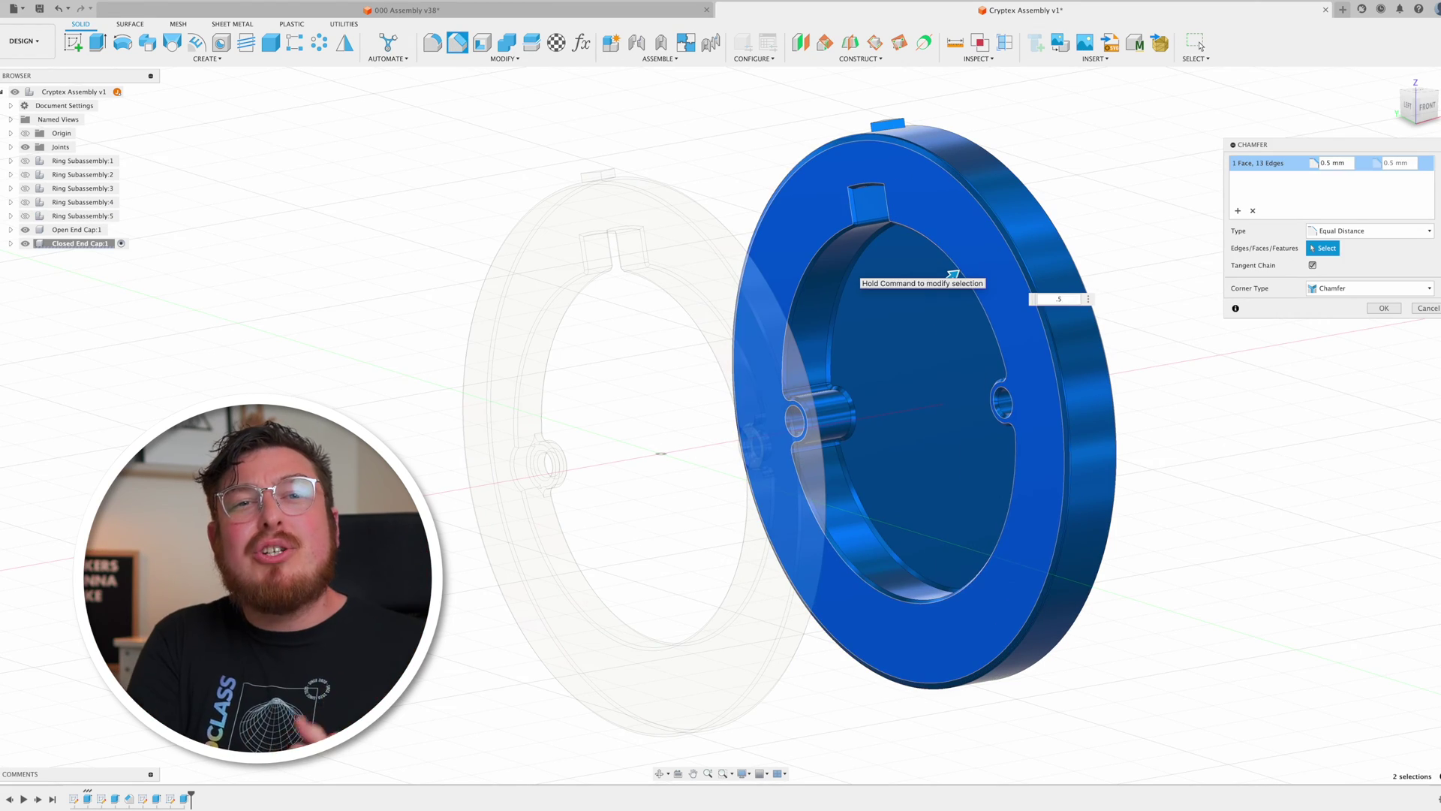
key("Return")
middle_click_drag(957, 338, 1252, 473, "shift")
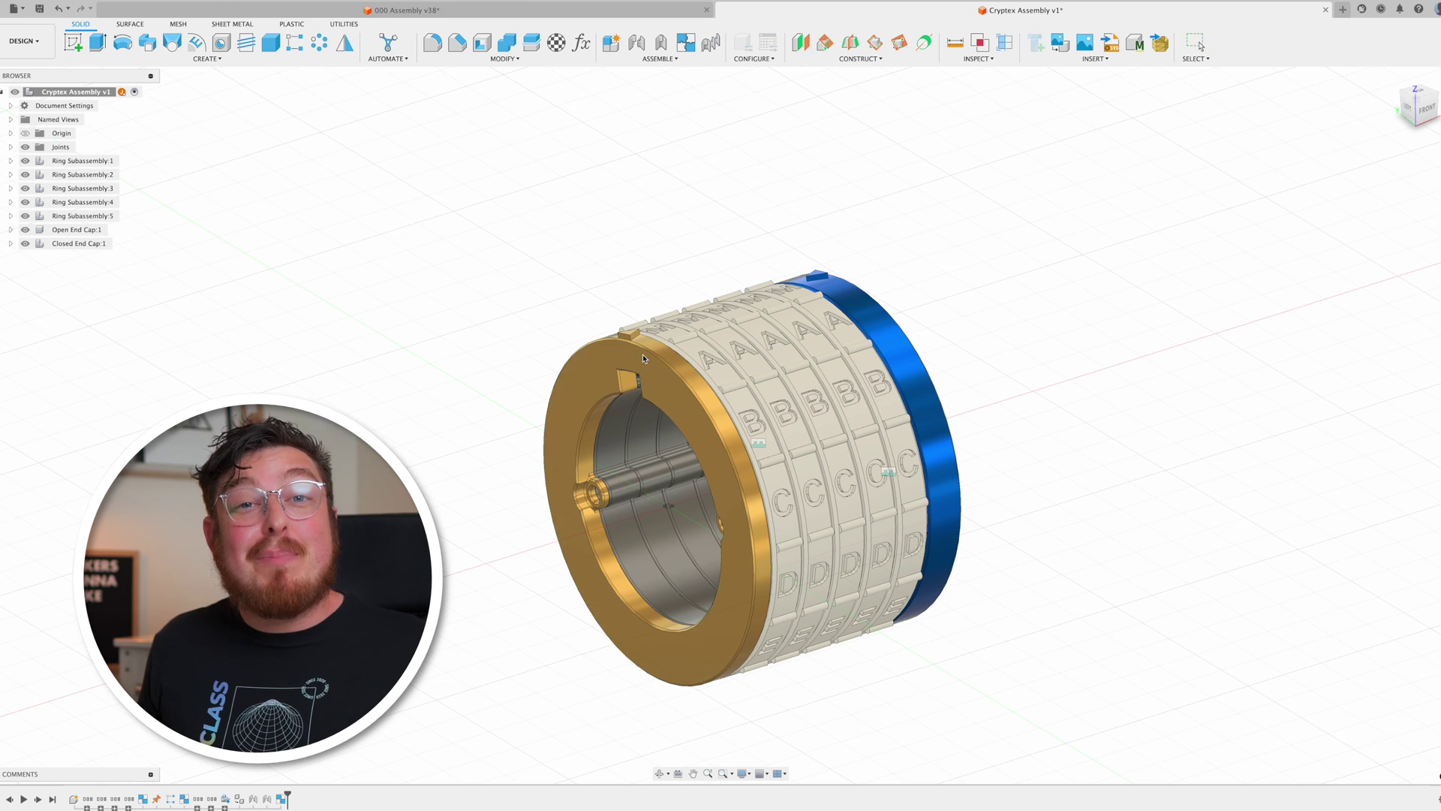
Create the Main Body component, project more ring faces, and offset the curves by 1.00 mm.
left_click(612, 43)
type("Main Body")
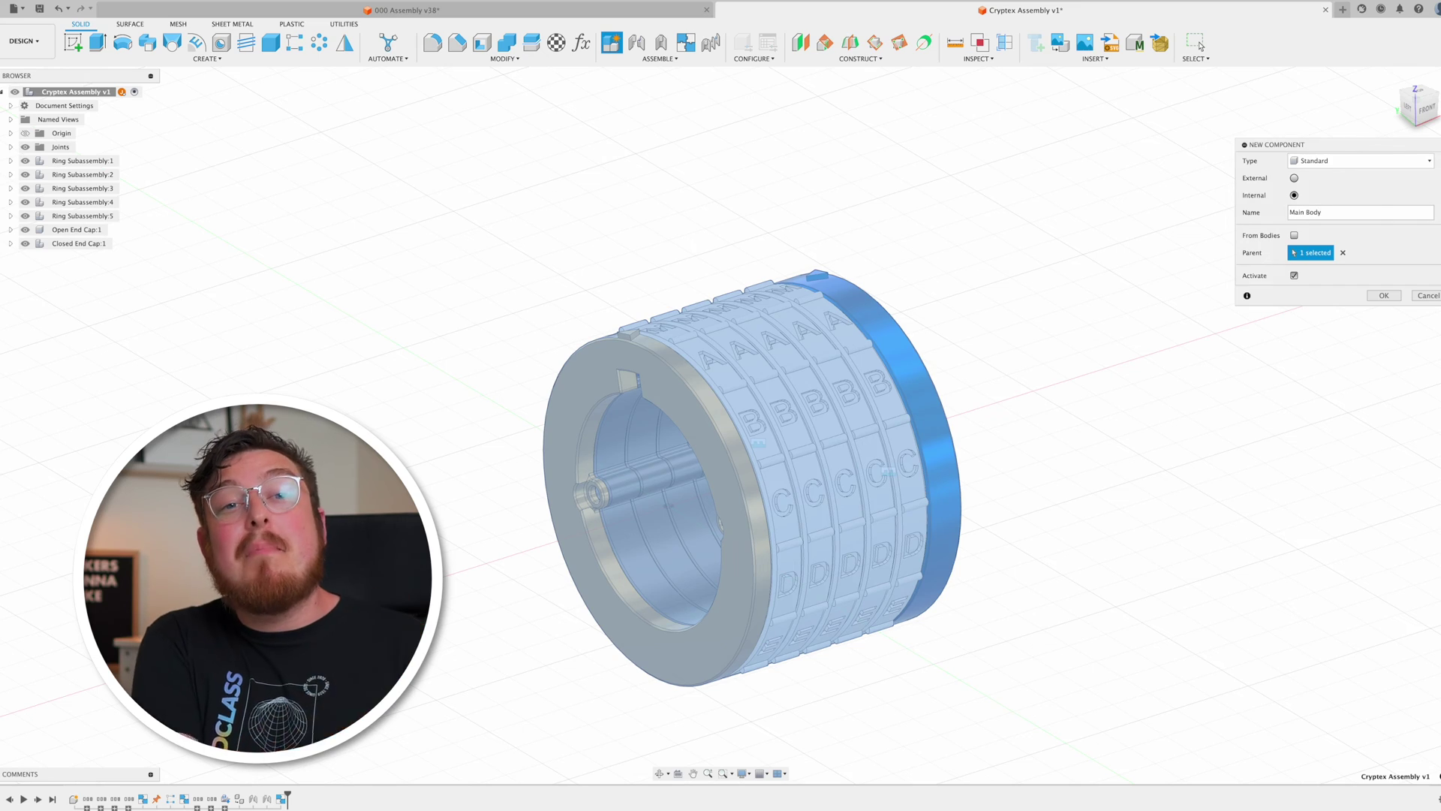
key("Return")
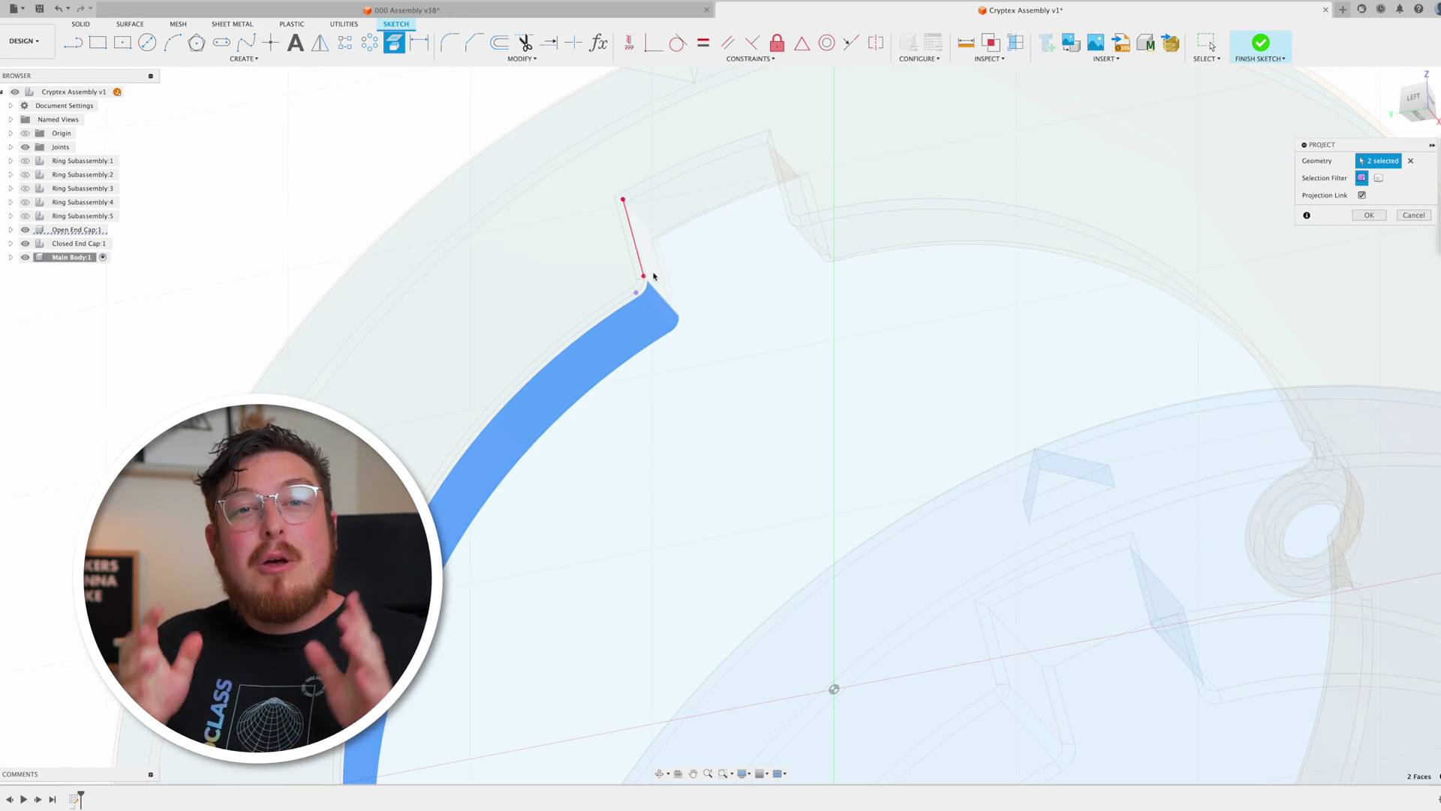
middle_click_drag(765, 255, 767, 181, "shift")
scroll(812, 259, "down", 5)
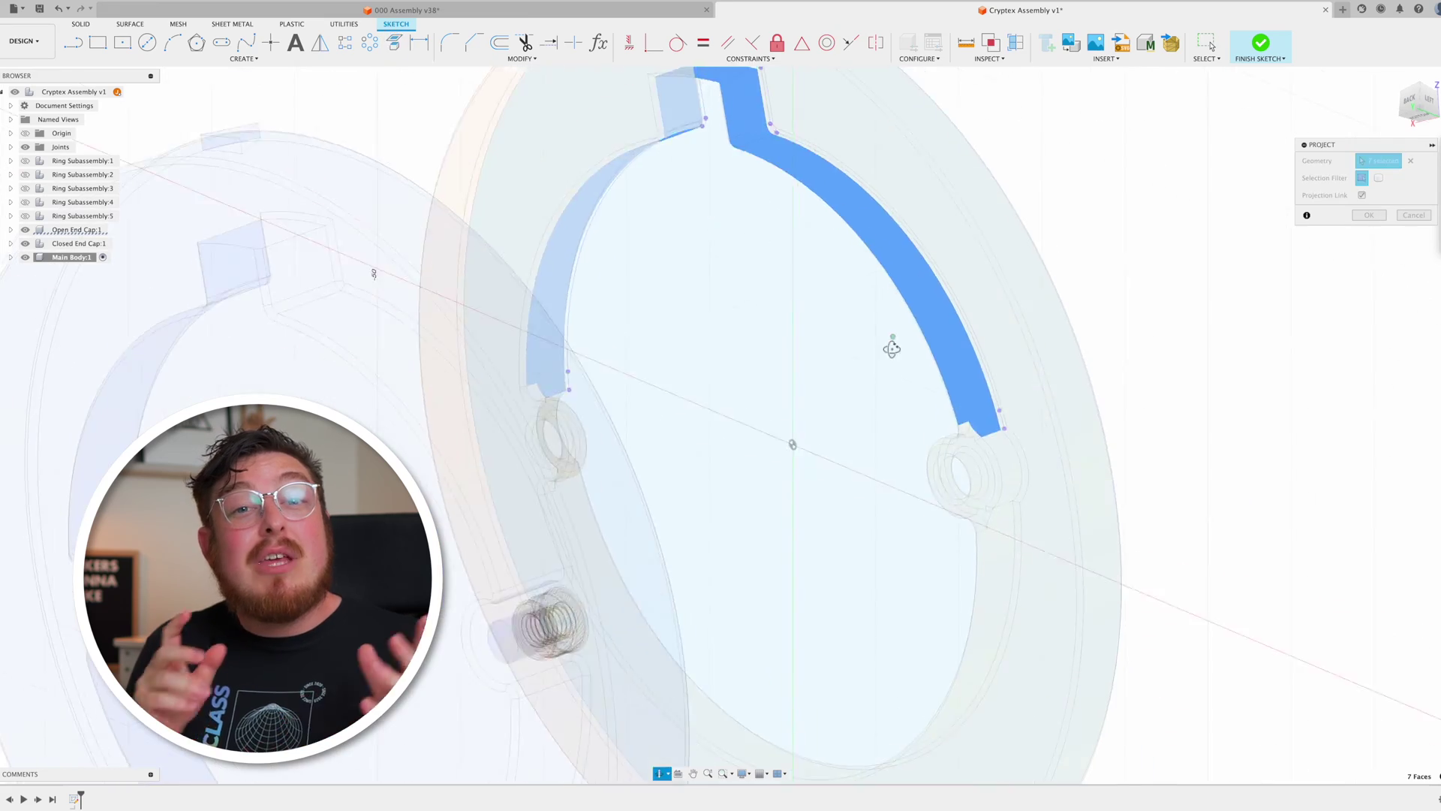
scroll(966, 314, "up", 5)
left_click(967, 314)
scroll(938, 335, "down", 5)
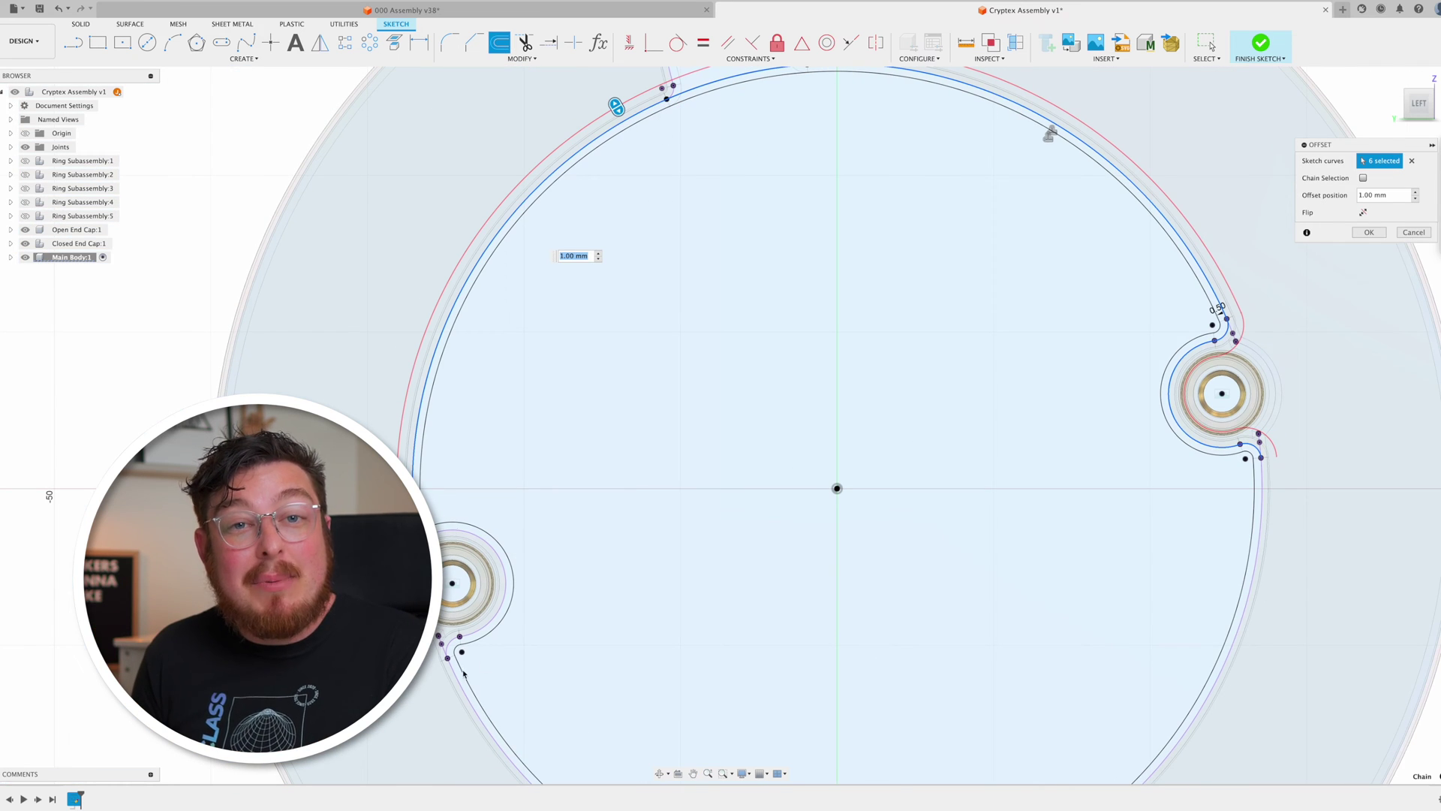
middle_click_drag(534, 643, 595, 564)
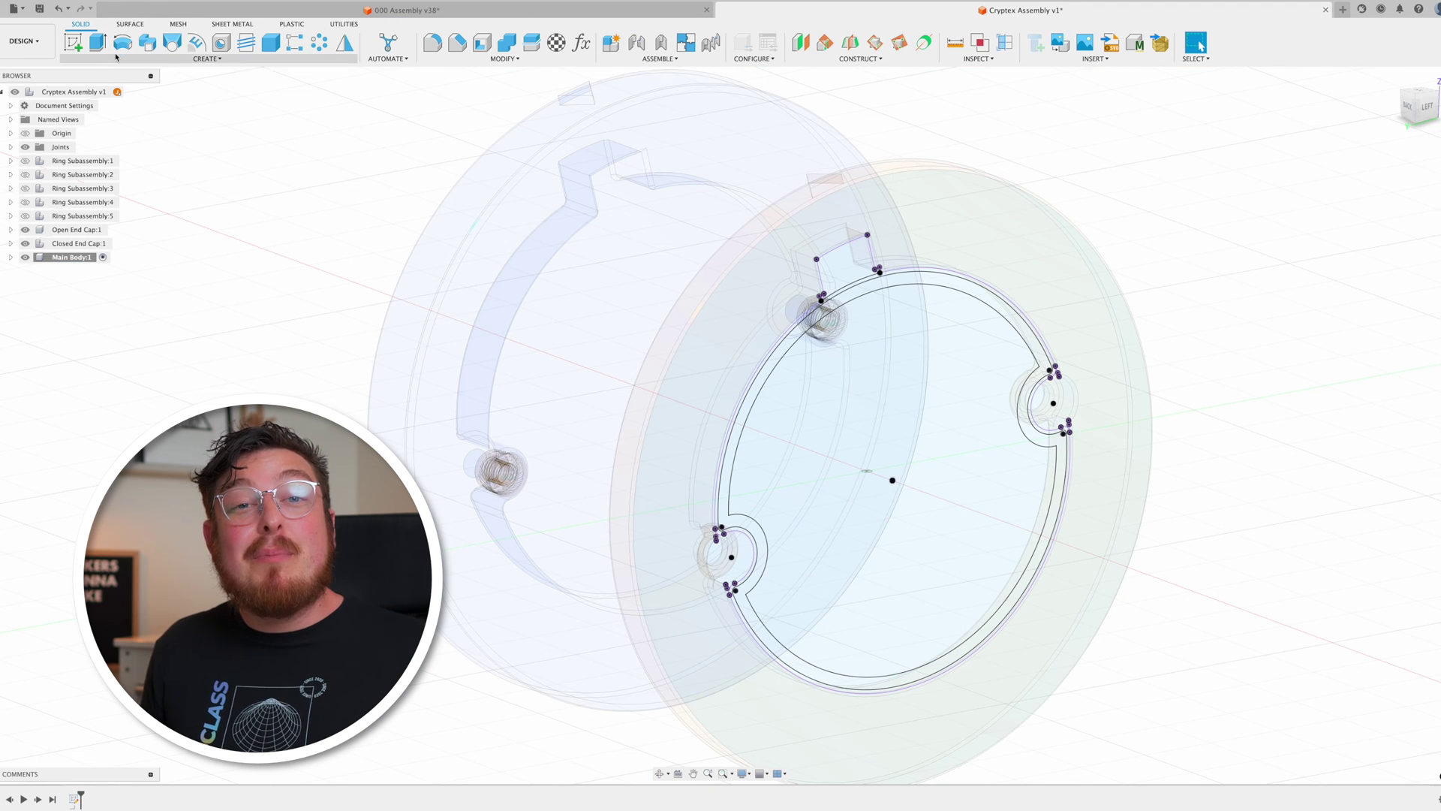
Extrude the thin ring profile to the back ring face, then finish and extrude the 79.2 mm end disk.
left_click(887, 290)
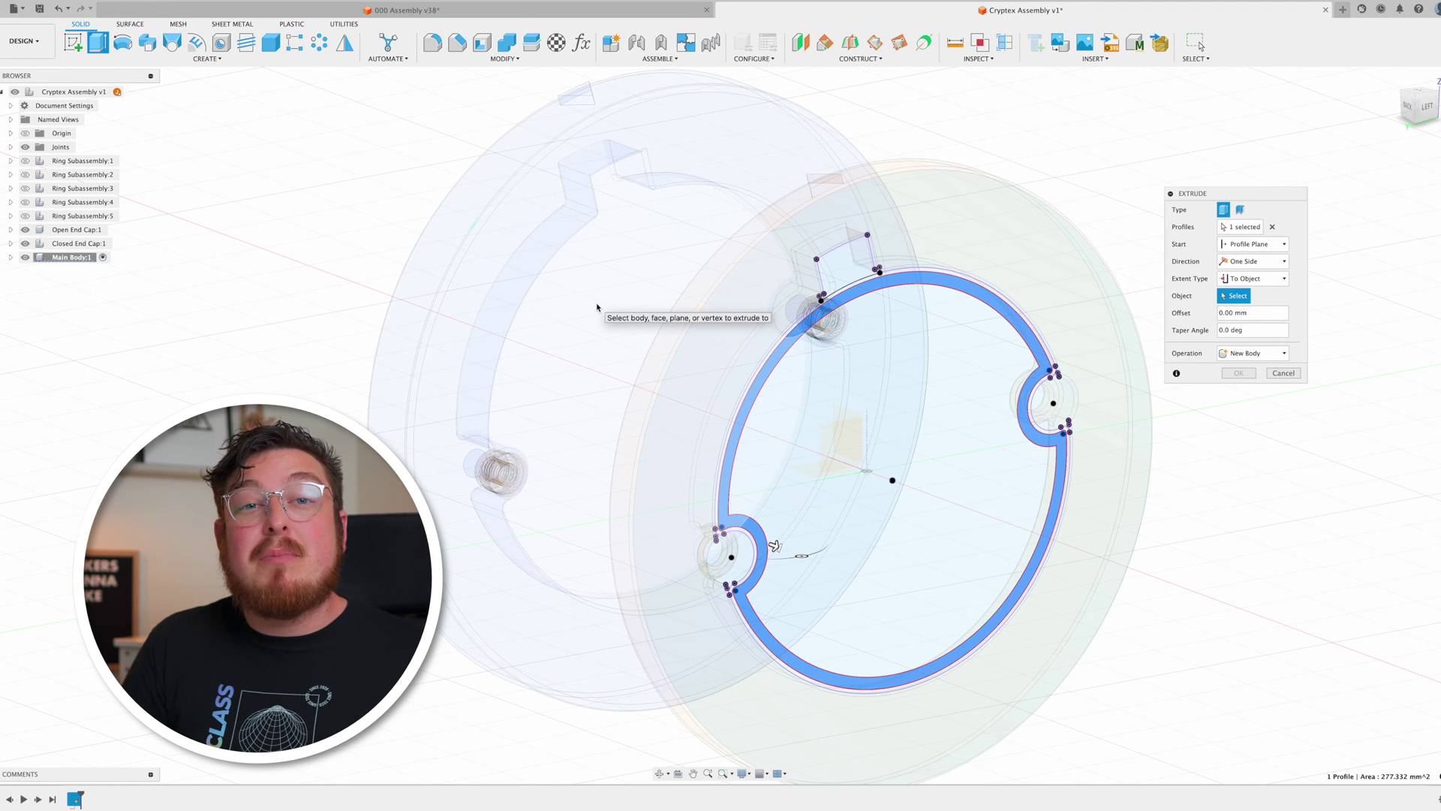
left_click(536, 227)
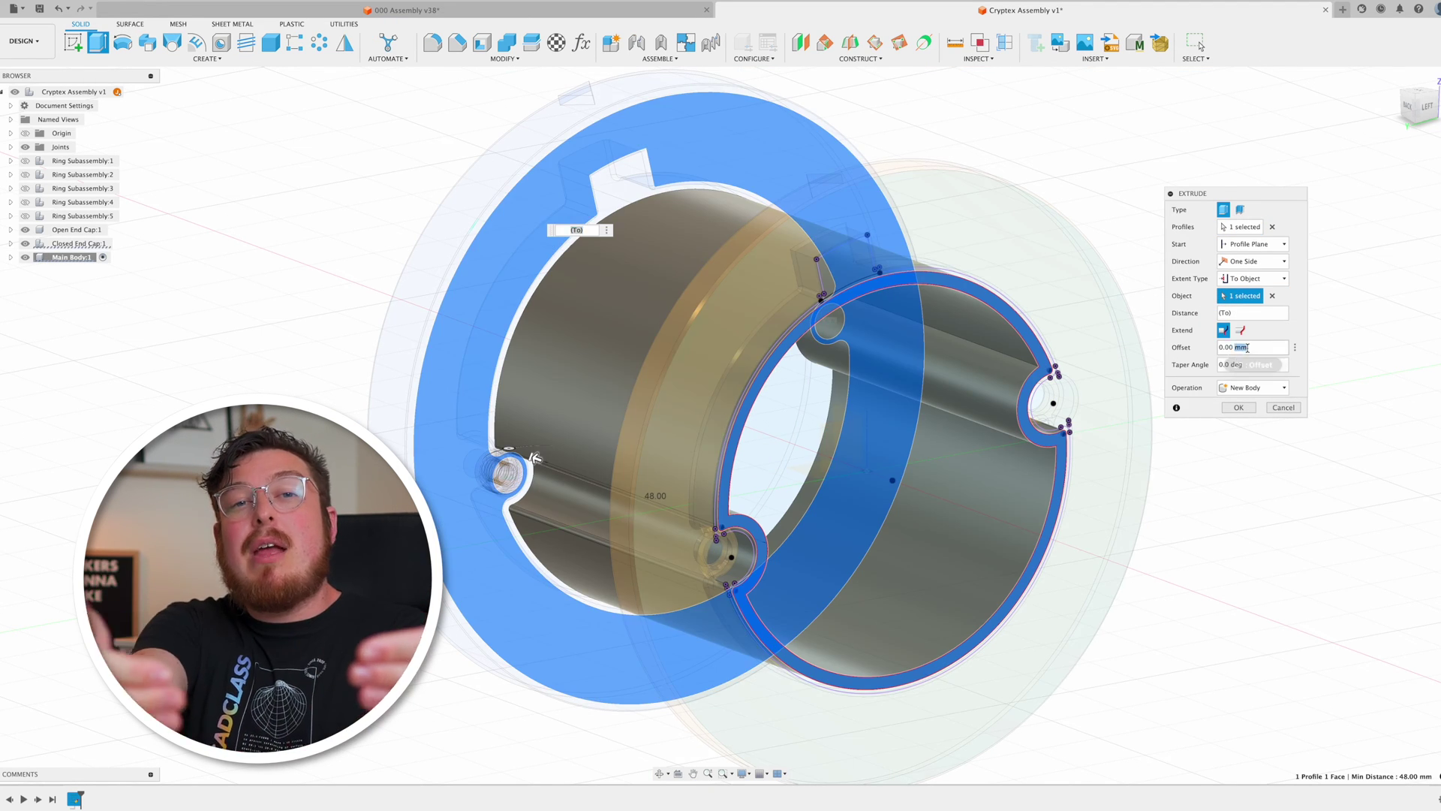
left_click(1254, 347)
type("-1")
left_click(1411, 107)
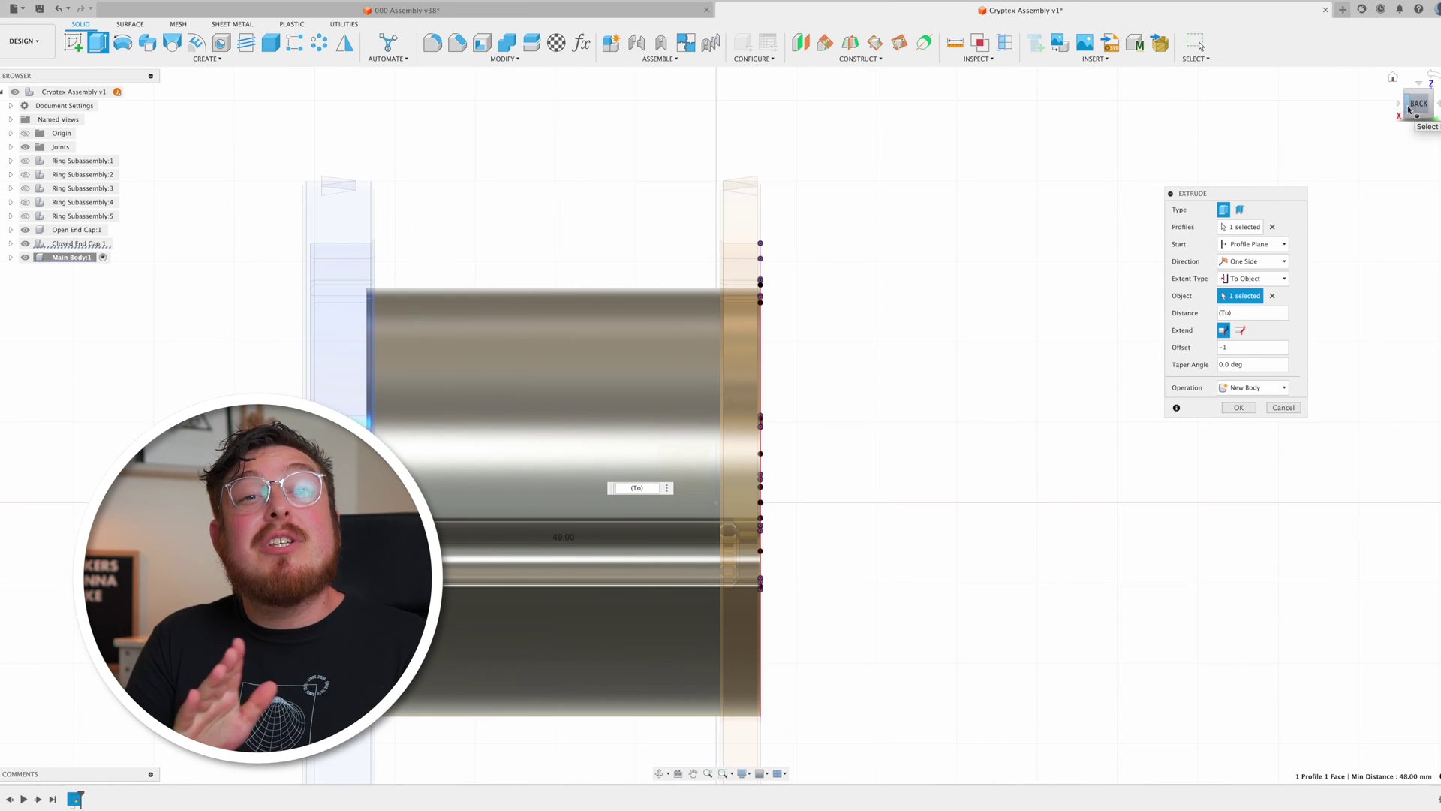
left_click(1240, 408)
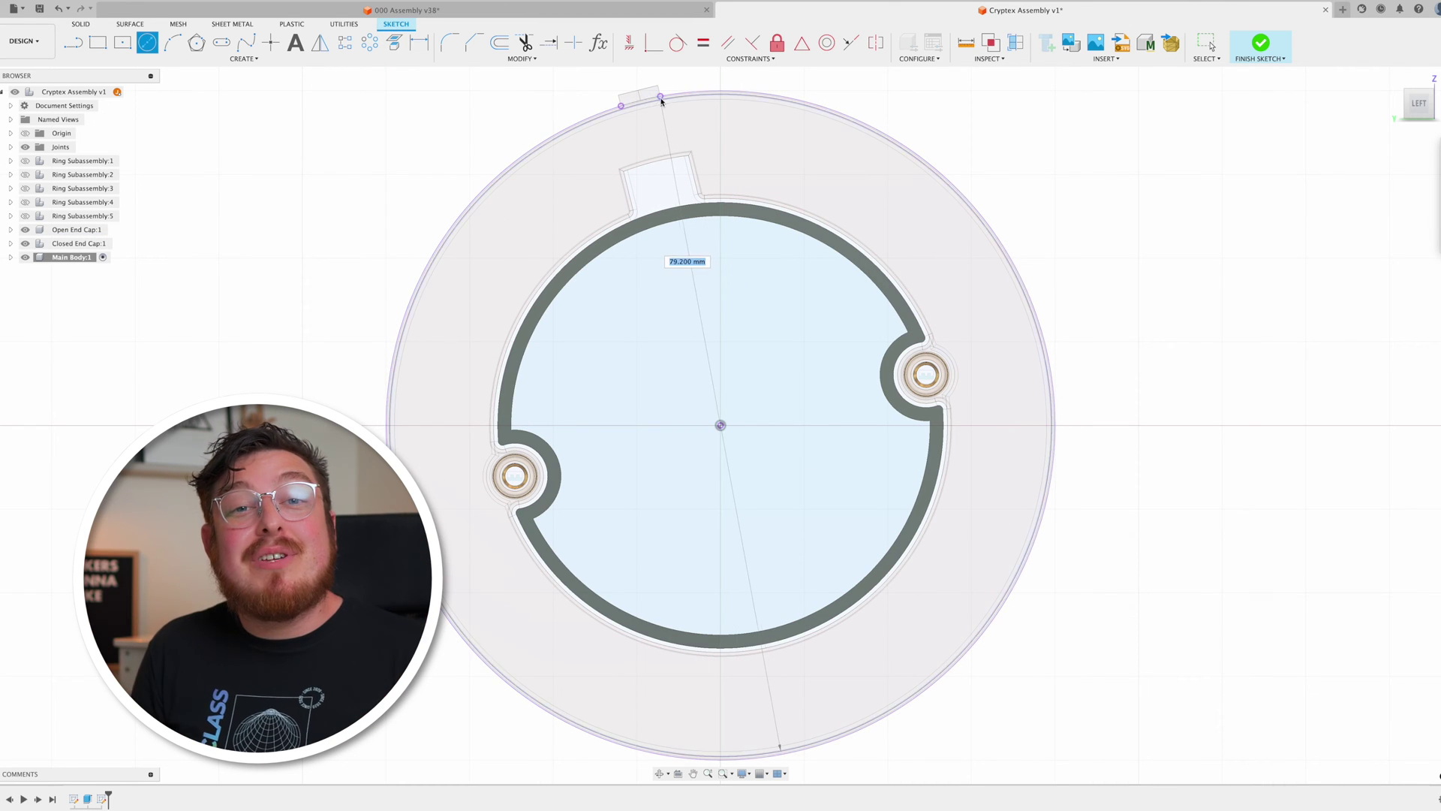
left_click(1258, 51)
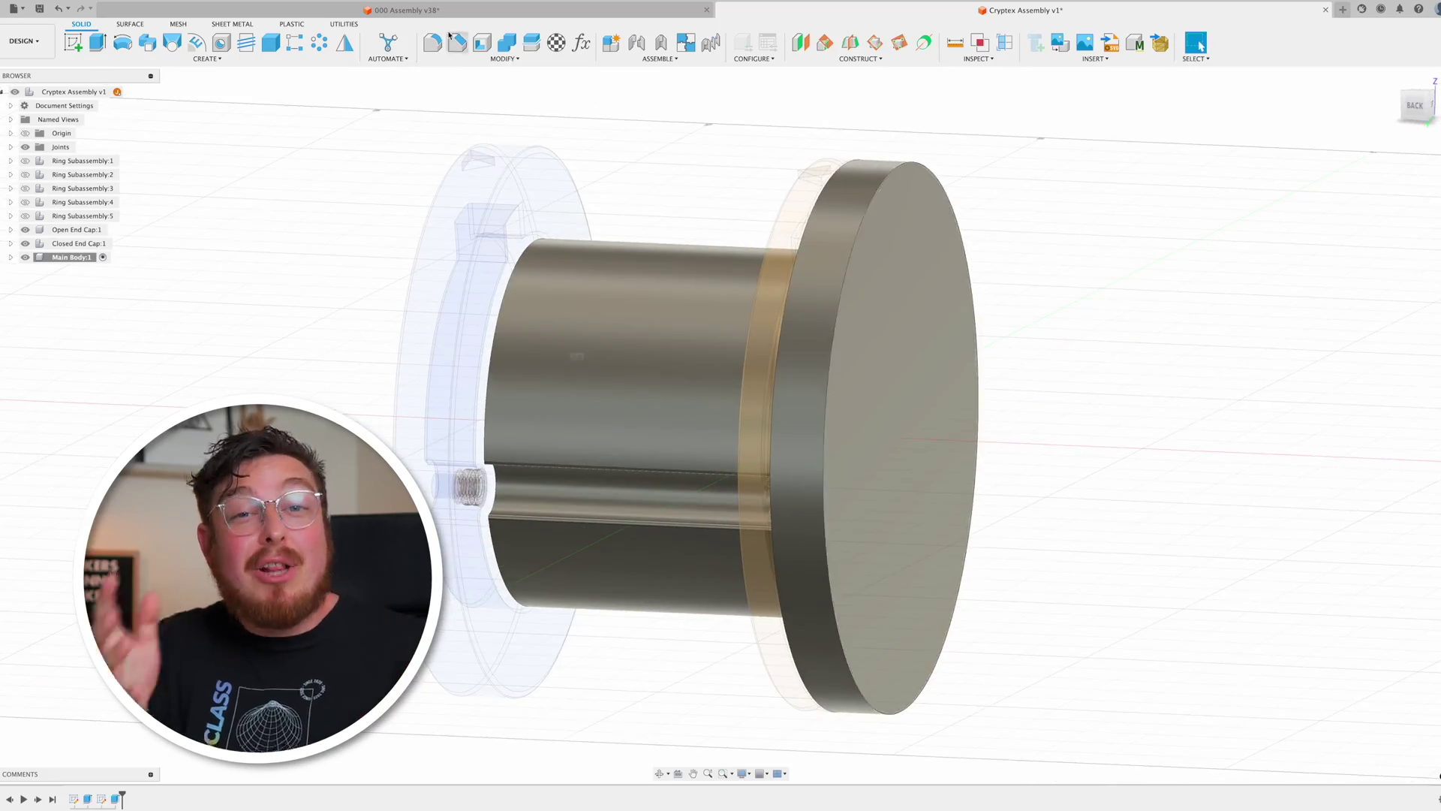
Chamfer the edges of the main body's end disk.
left_click(457, 44)
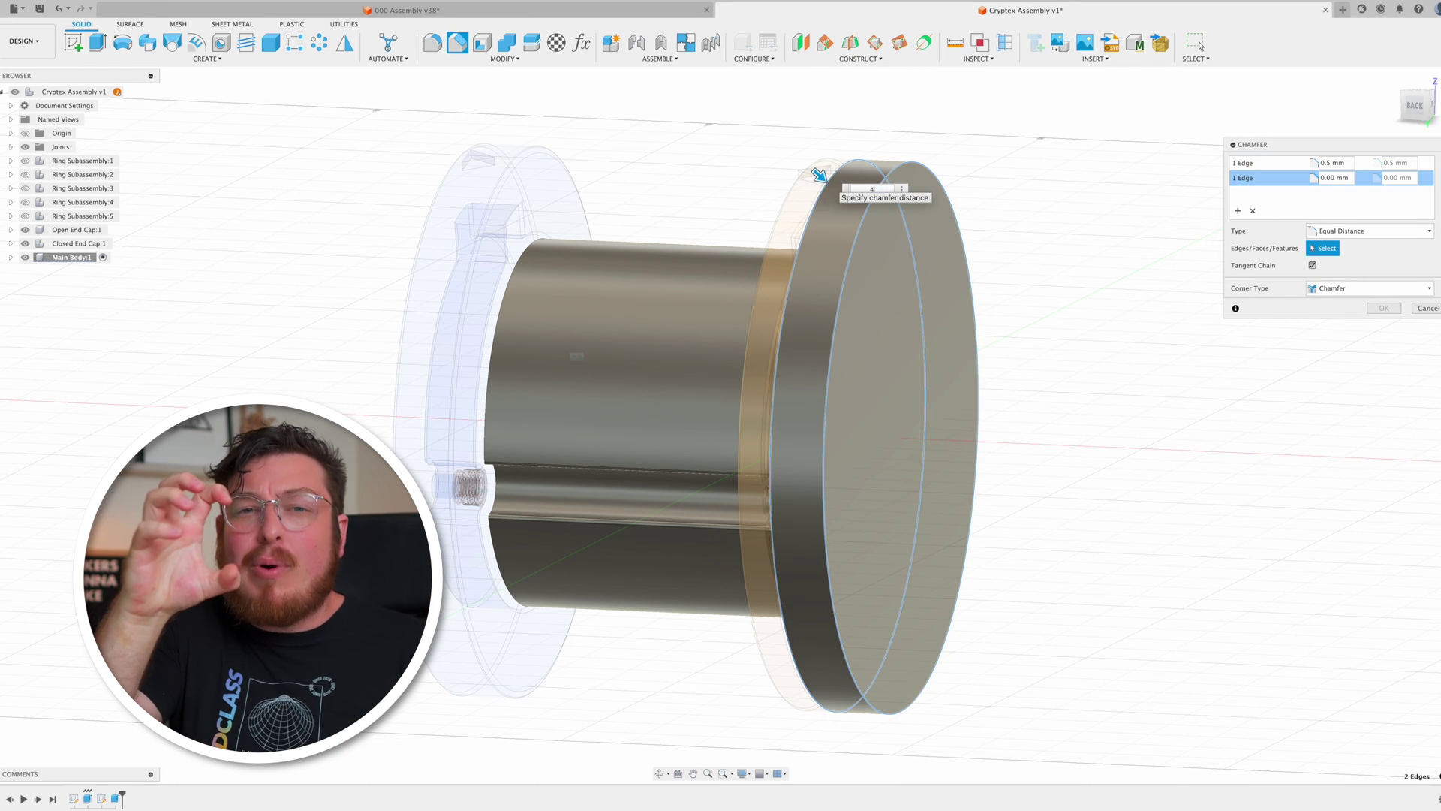
left_click(1382, 308)
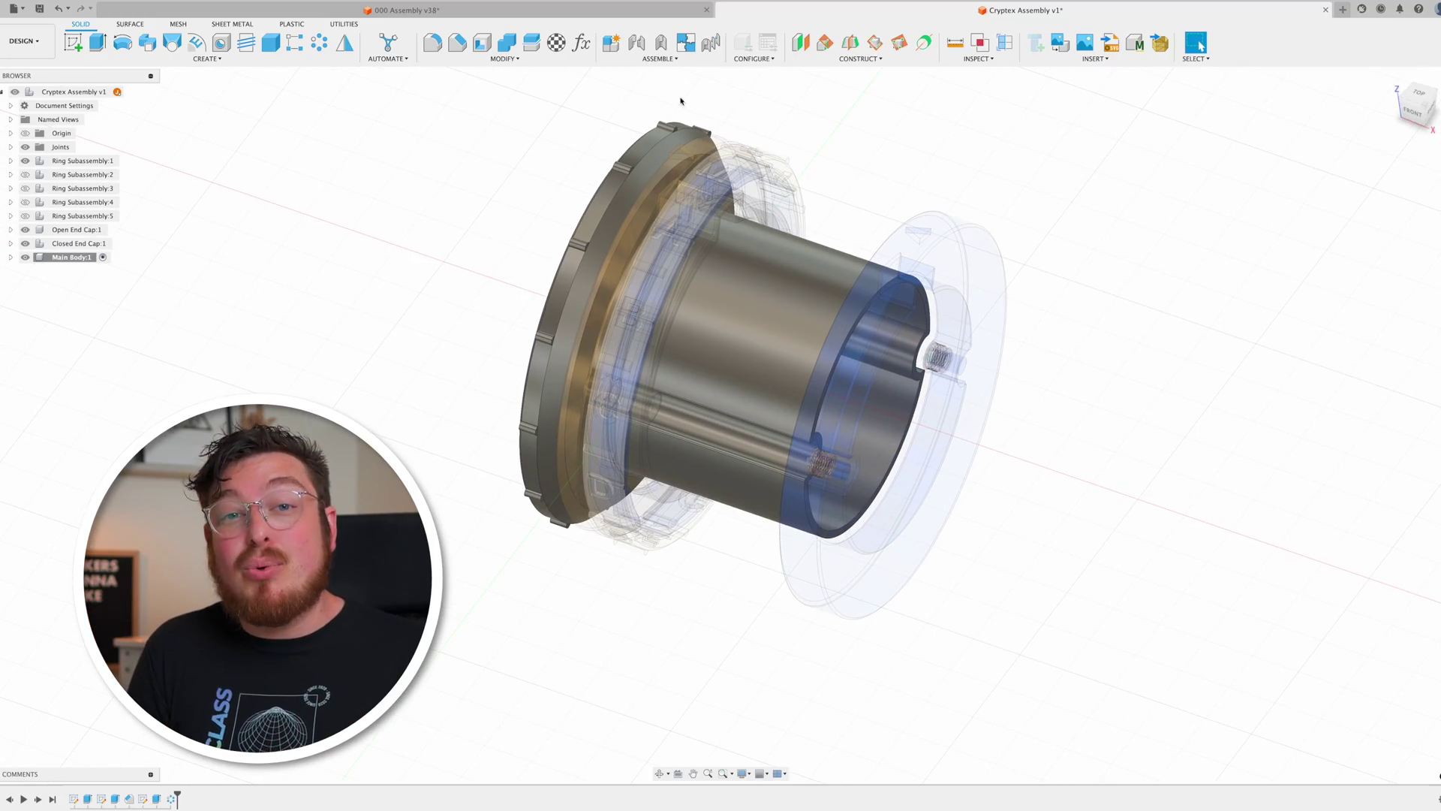
scroll(824, 154, "up", 8)
Build a midplane, extrude a 30° sloped pin, and pattern it 5 times at 8.6 mm.
left_click(721, 169)
scroll(721, 168, "up", 5)
left_click(664, 146)
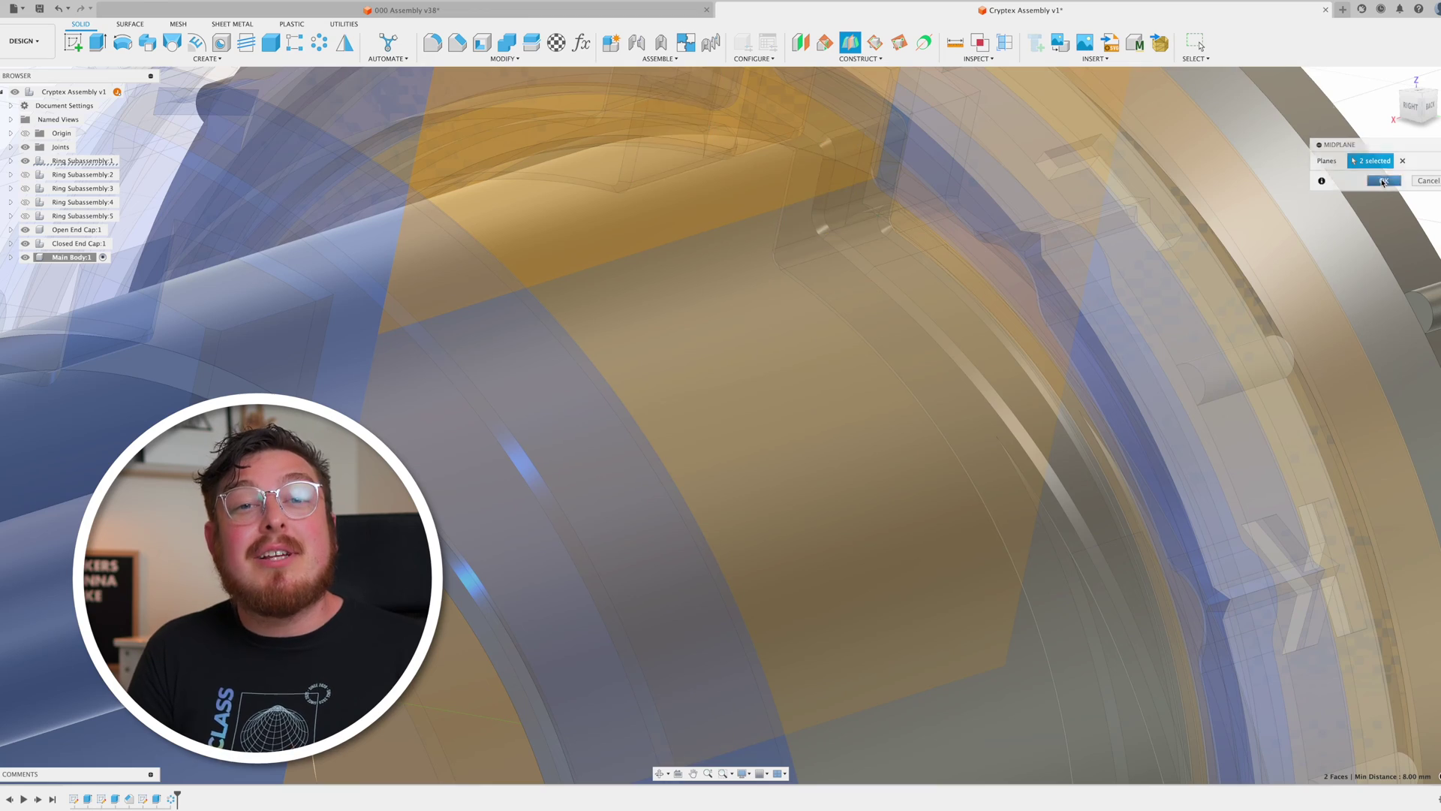
left_click(1357, 182)
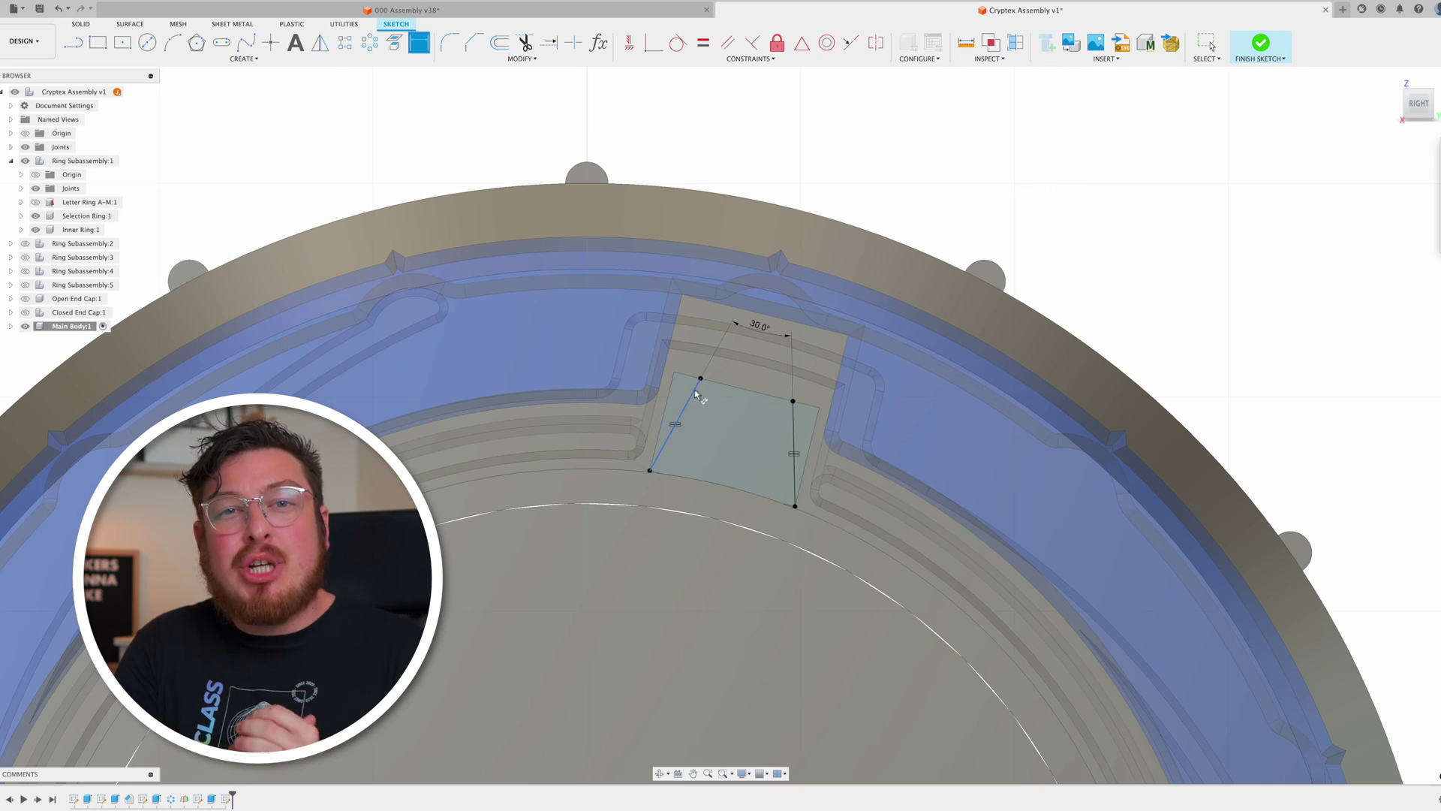
left_click(1262, 51)
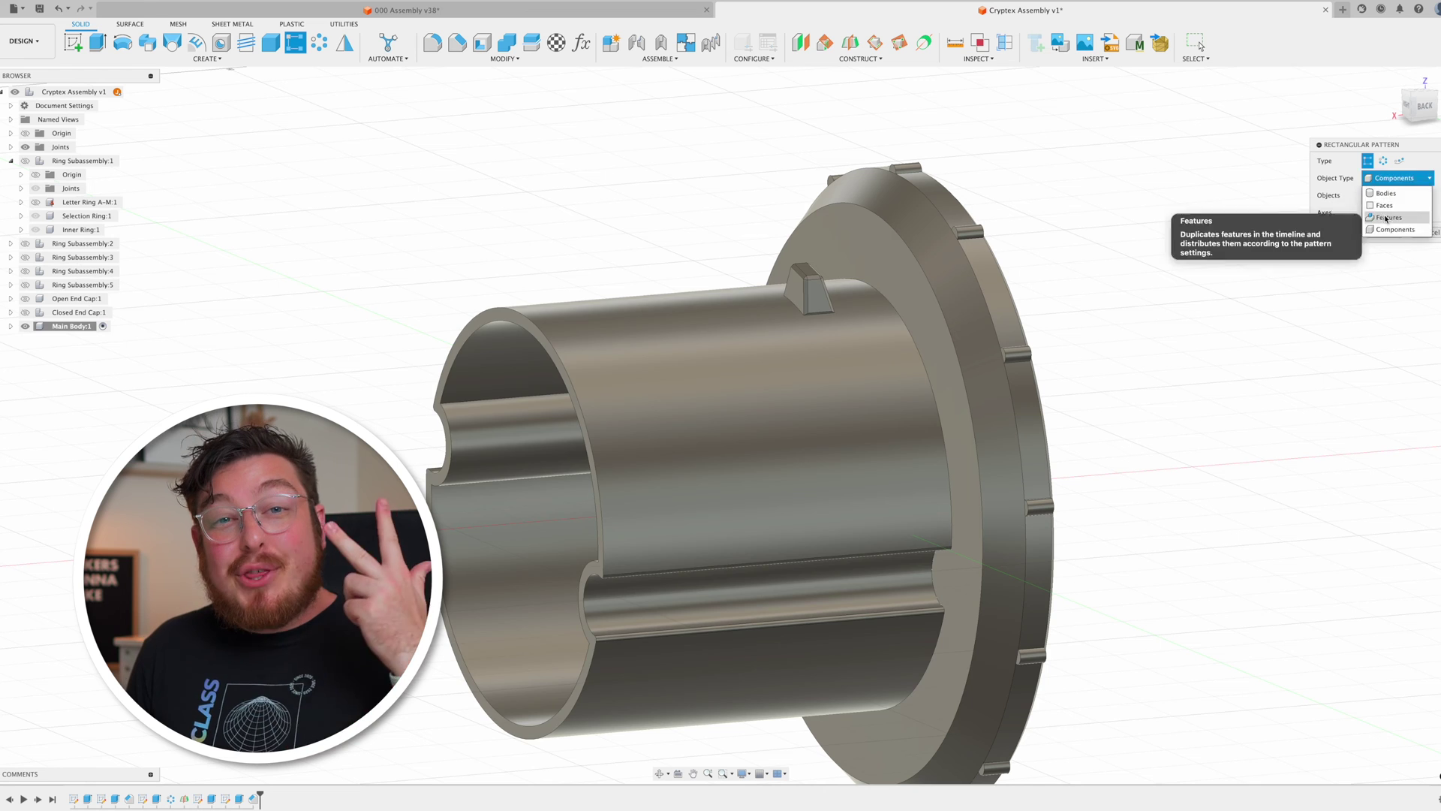
left_click(1387, 218)
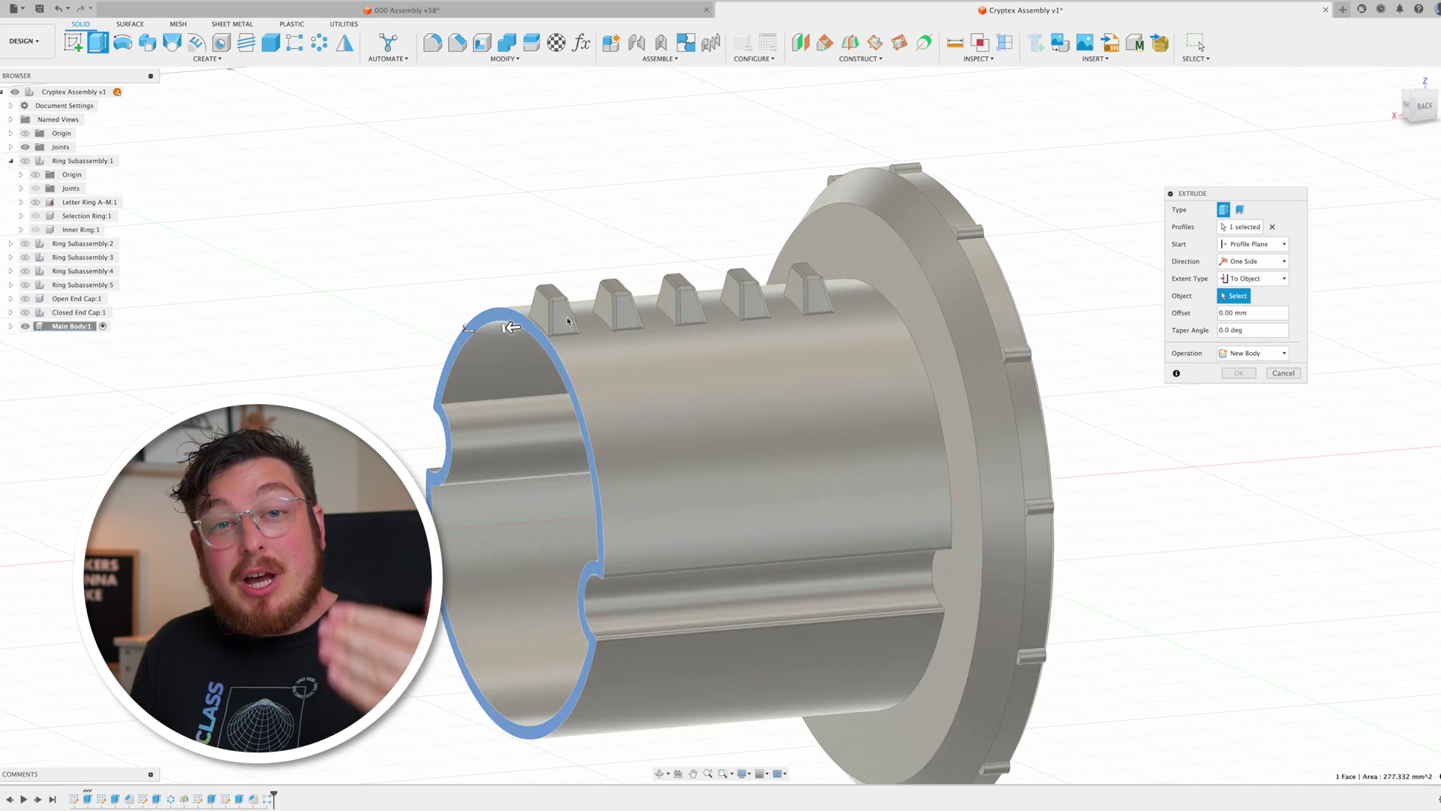
Extrude the tube end To Object, then select the inner floor face to fillet.
key("Return")
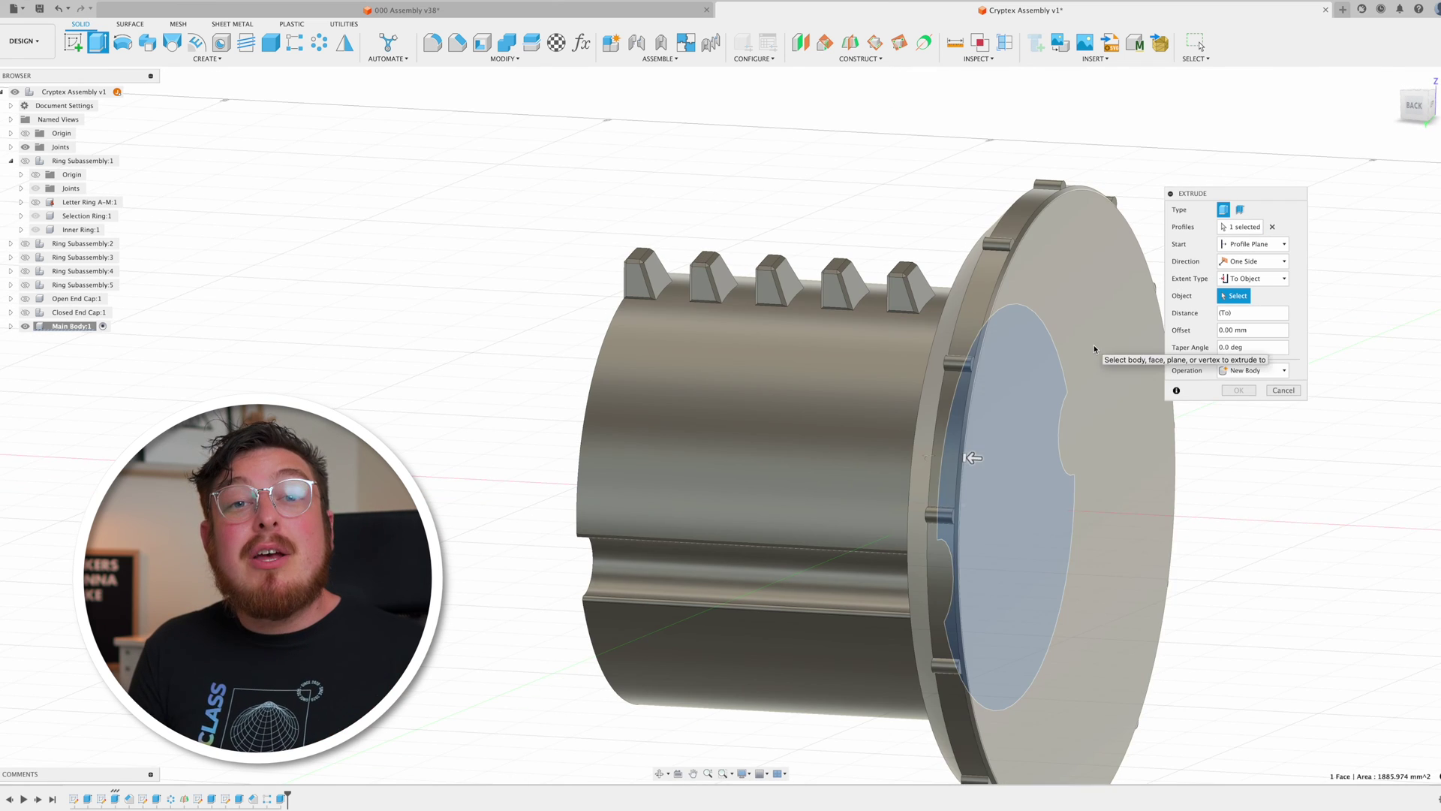
left_click(1416, 116)
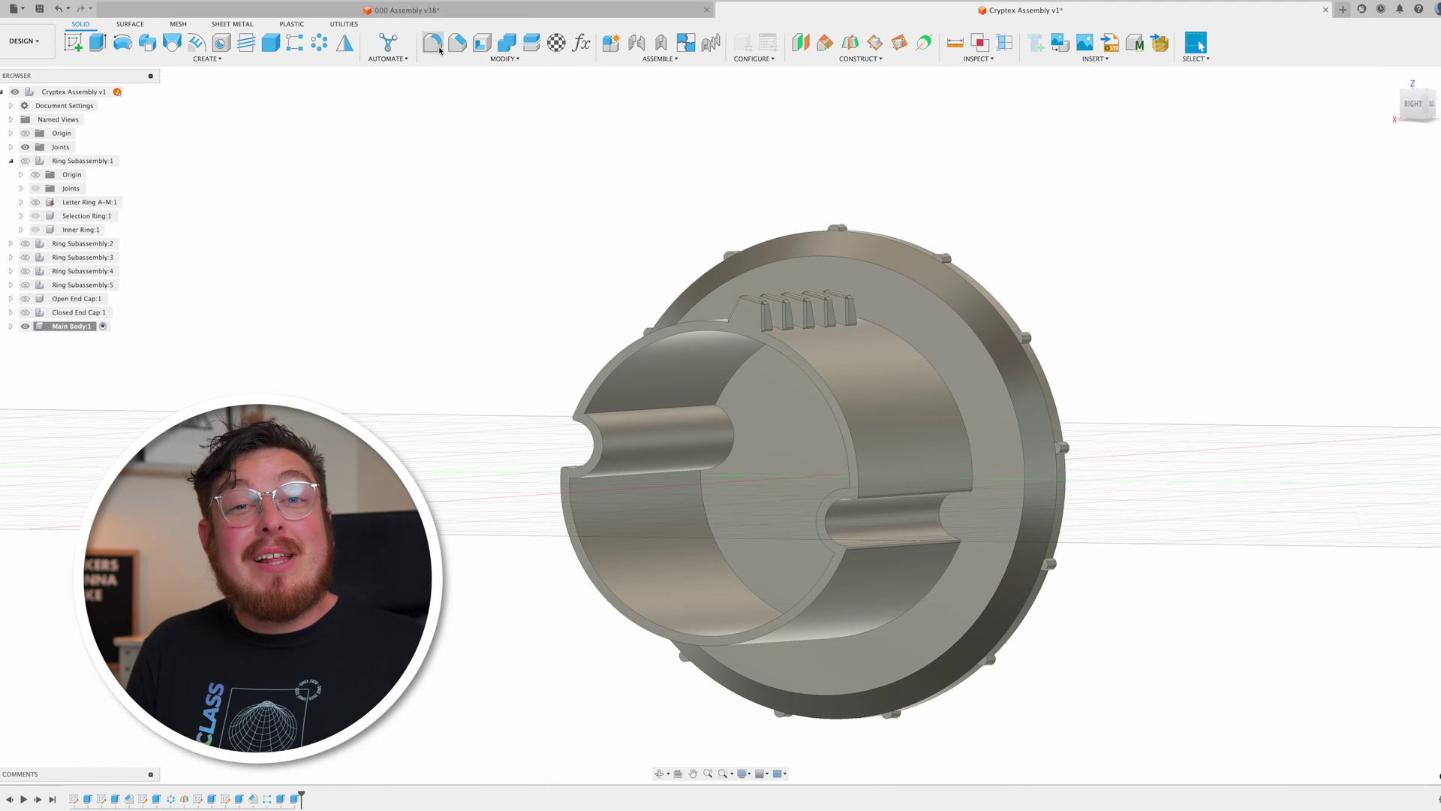
left_click(752, 411)
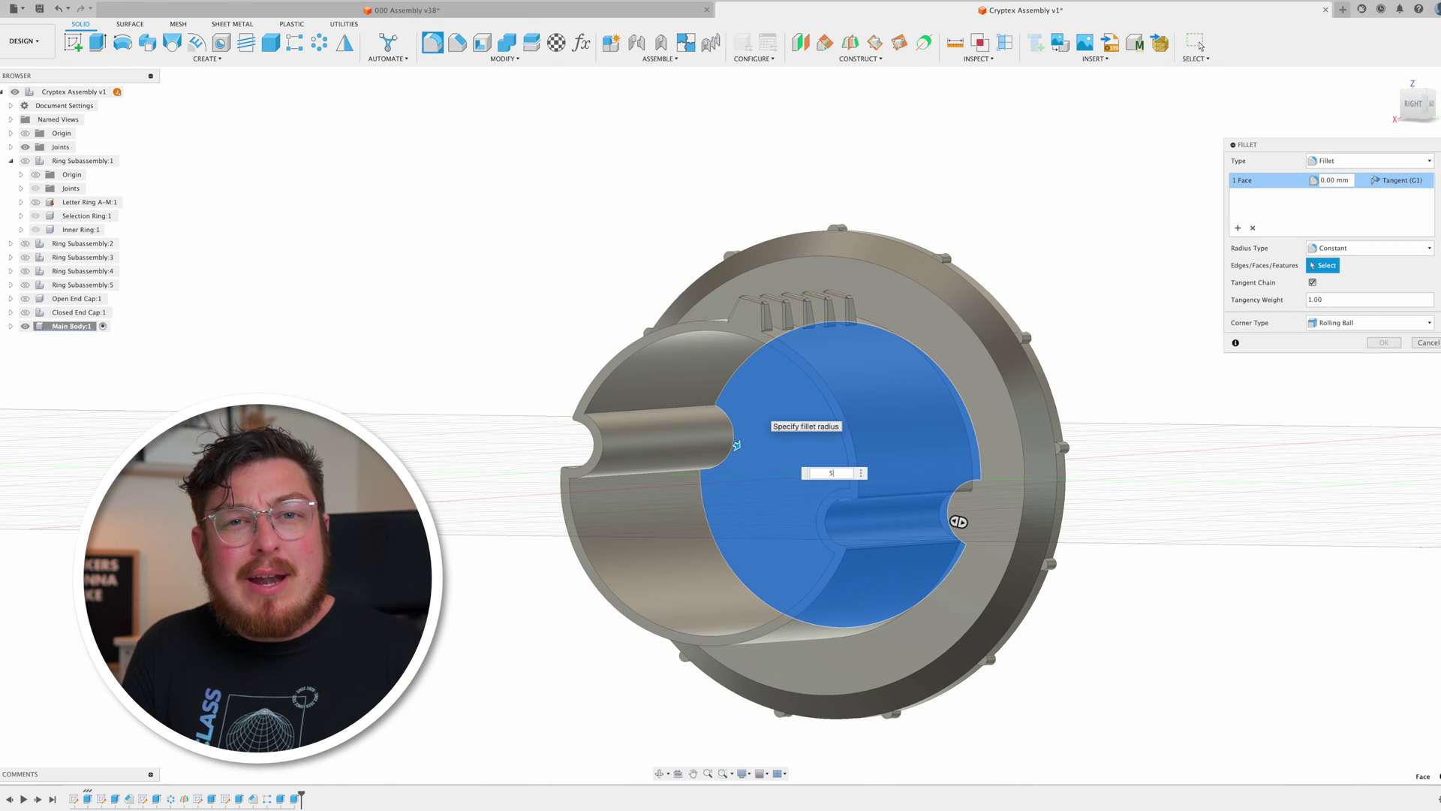